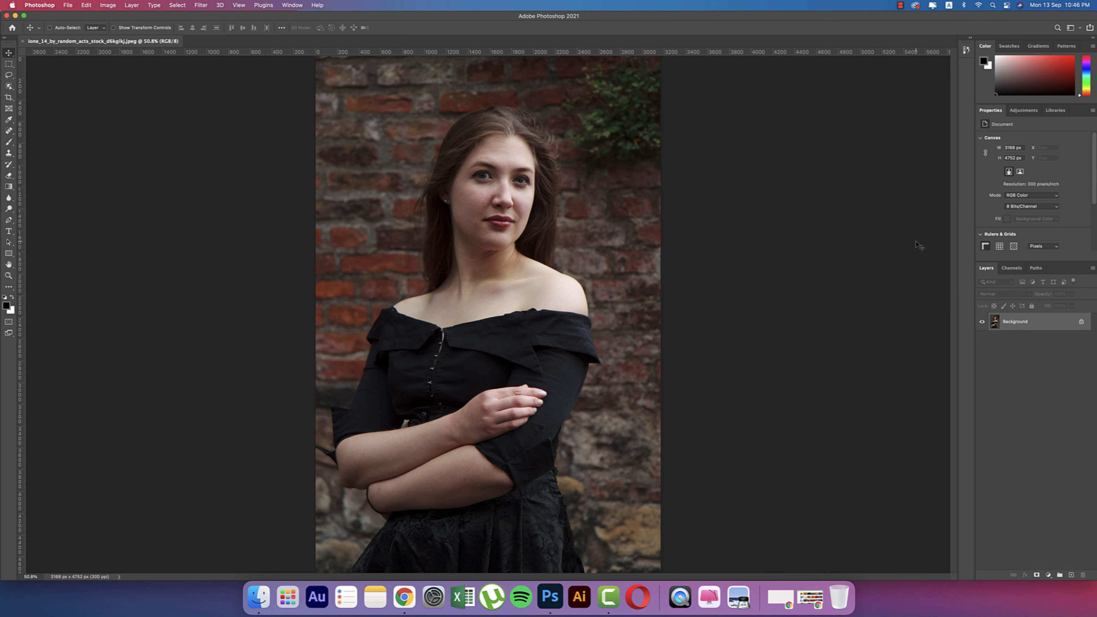
- Duplicate the background into Layer 1 and select the Spot Healing Brush
key("super+j")
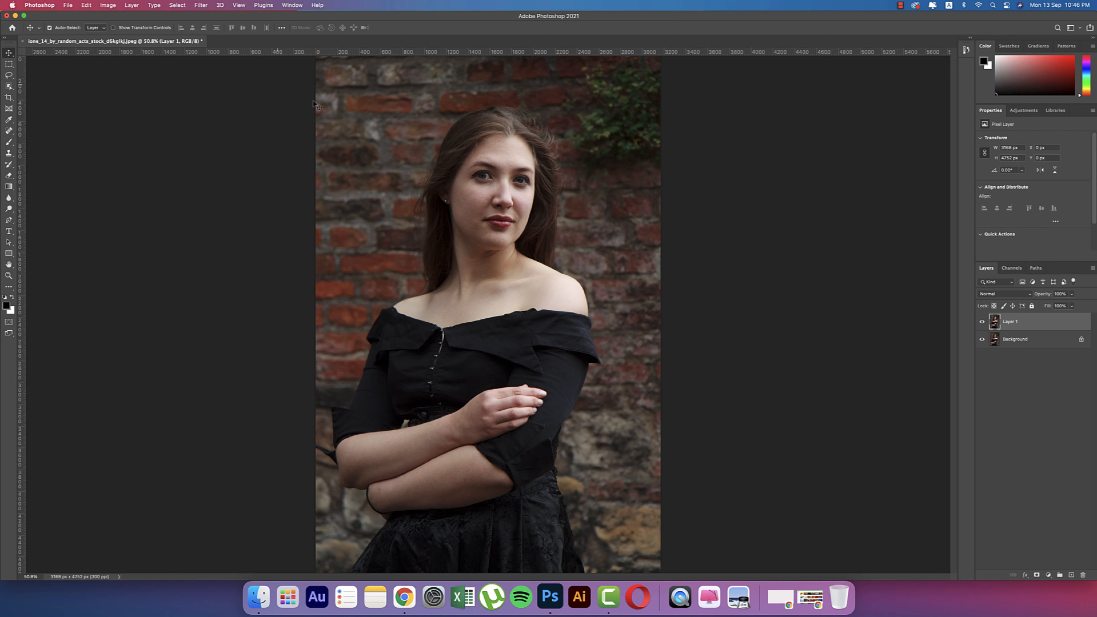
scroll(487, 202, "up", 5)
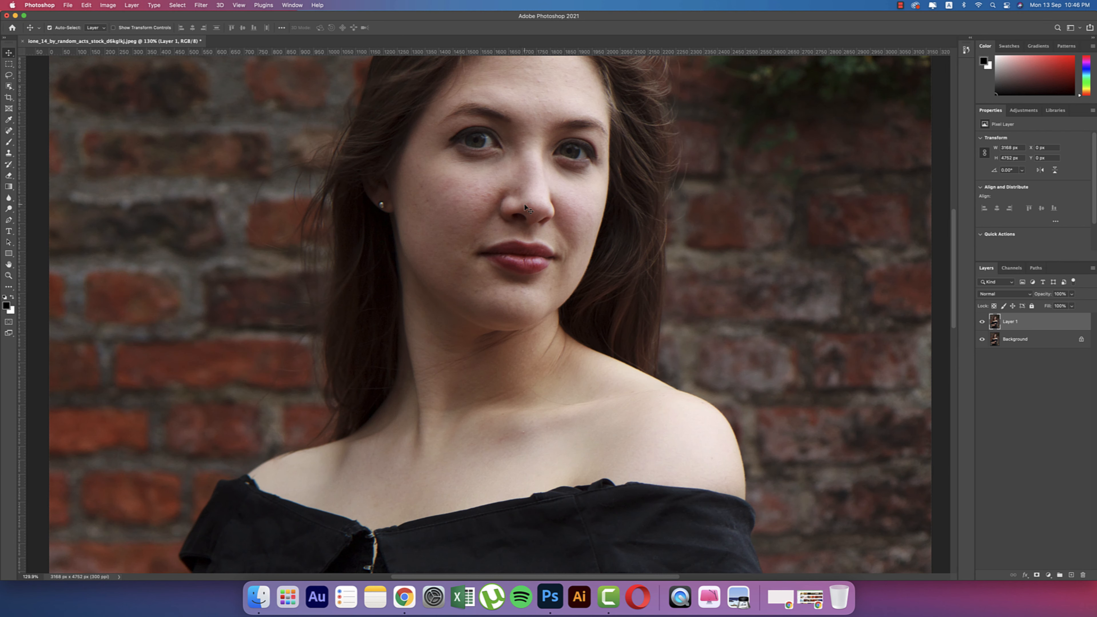
scroll(533, 210, "up", 4)
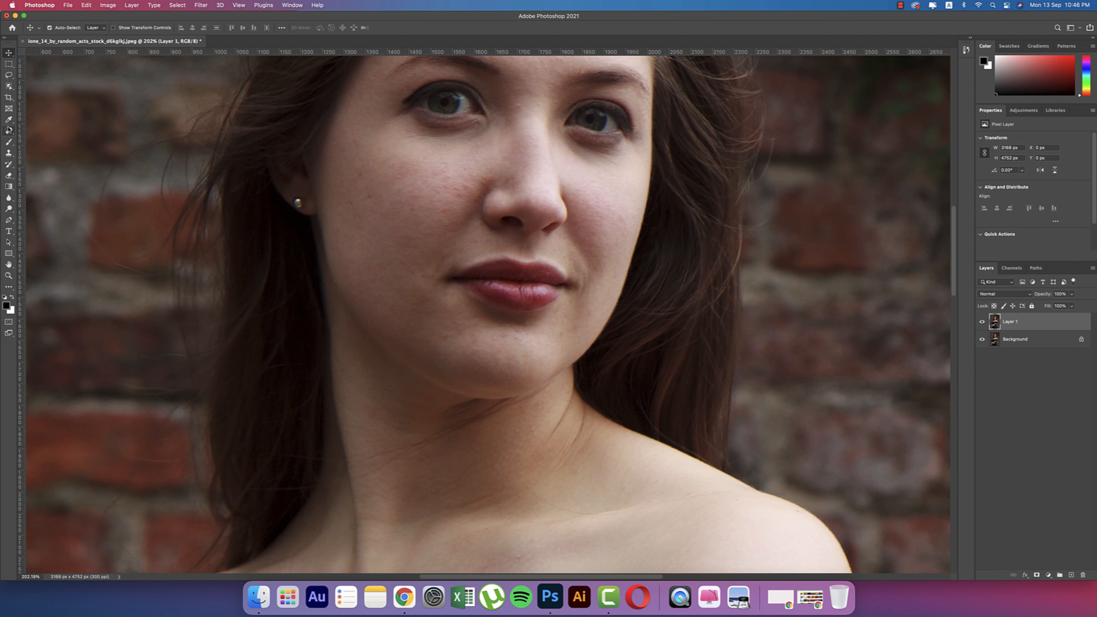
left_click(8, 131)
left_click(47, 129)
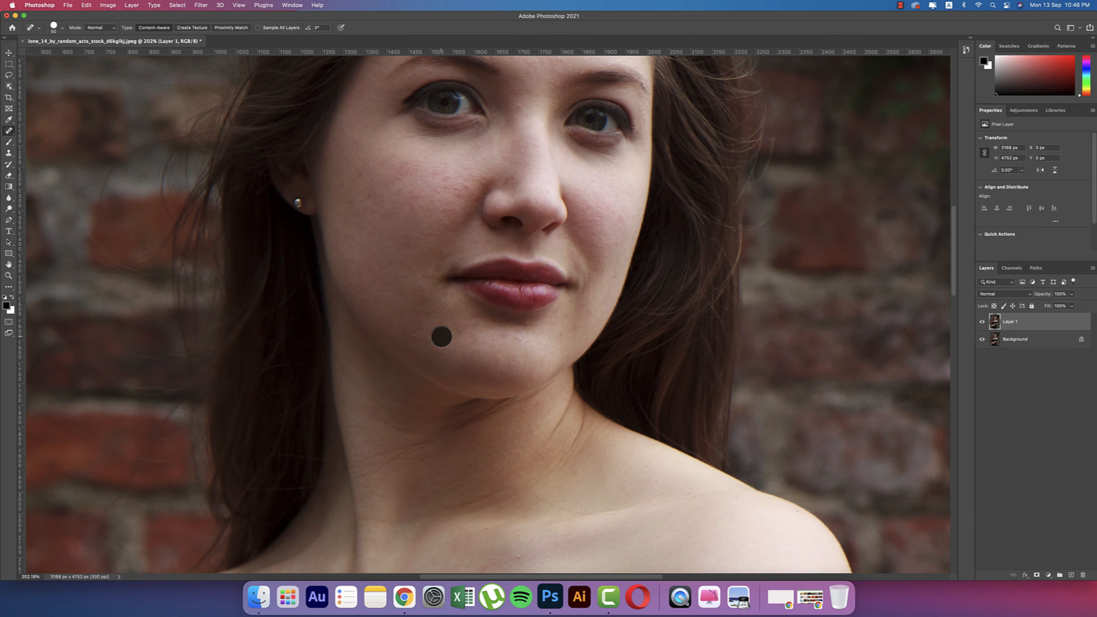
- Heal blemishes on the cheek and chin with a smaller brush, then fit the photo in view
left_click(443, 181)
key("bracketleft")
key("bracketleft")
left_click(399, 171)
key("super+0")
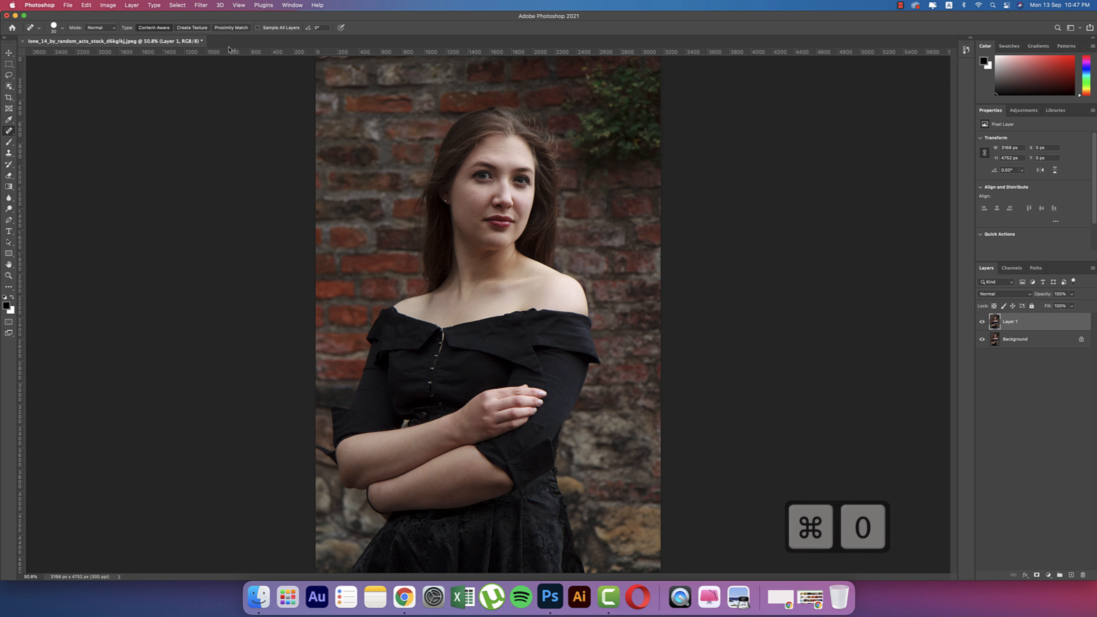
left_click(200, 5)
- Enable Neural Filters Skin Smoothing and set its Blur to 81 and Smoothness to 31
left_click(212, 43)
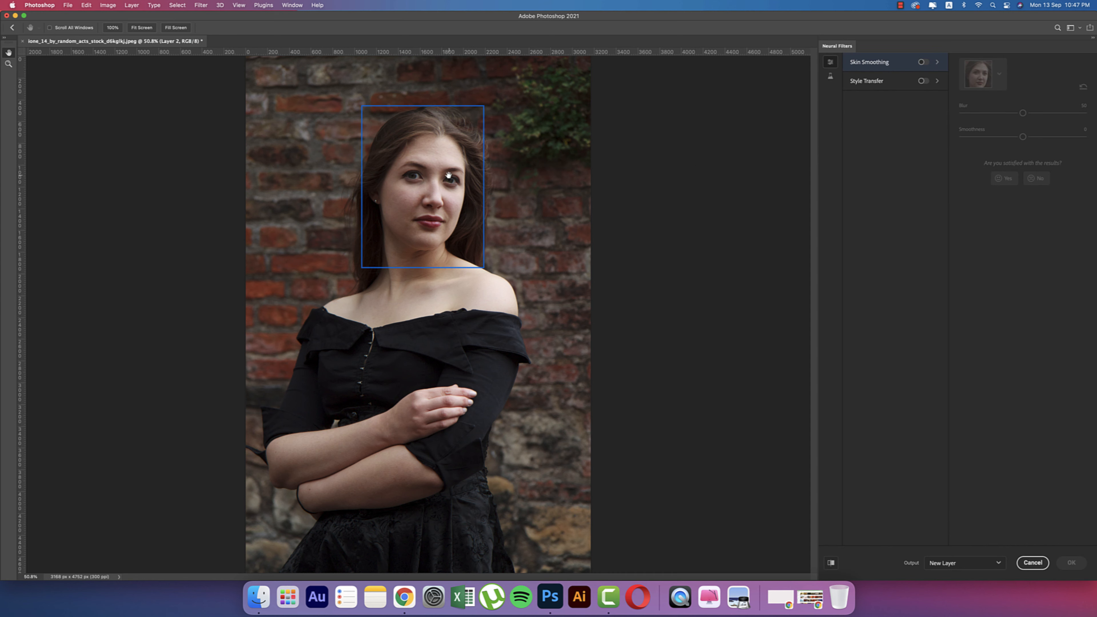
left_click(923, 63)
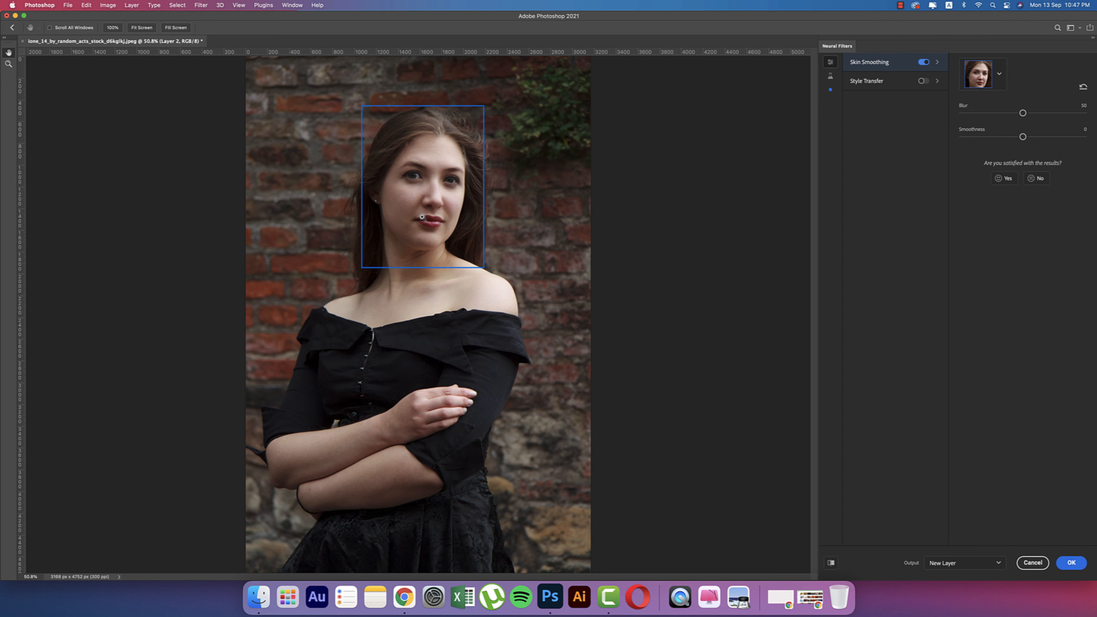
key("super+equal")
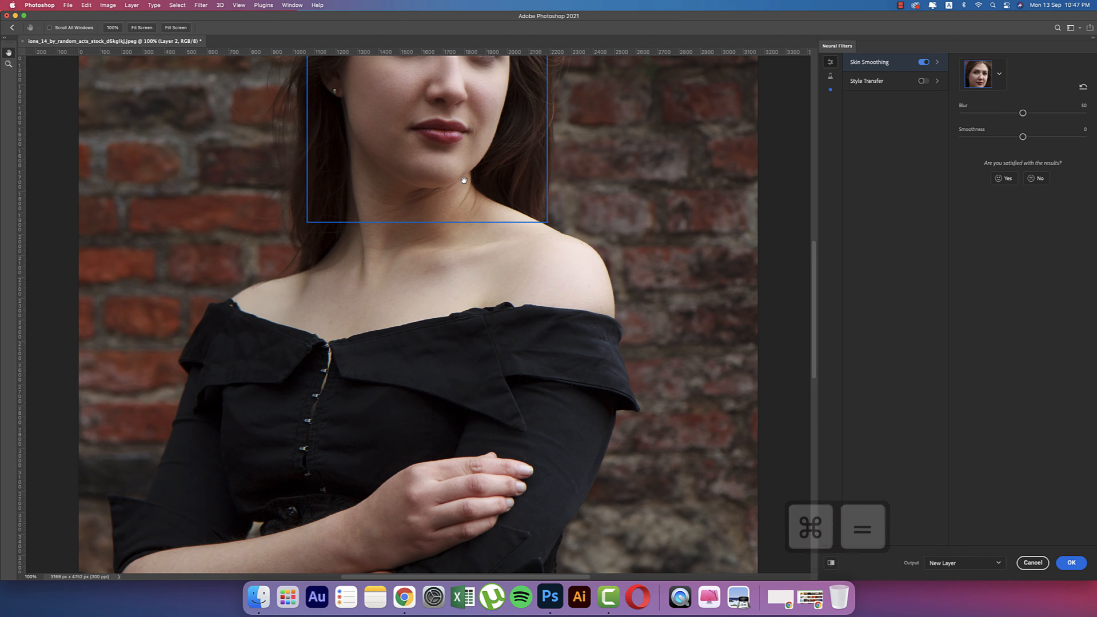
scroll(422, 217, "up", 5)
key("super+equal")
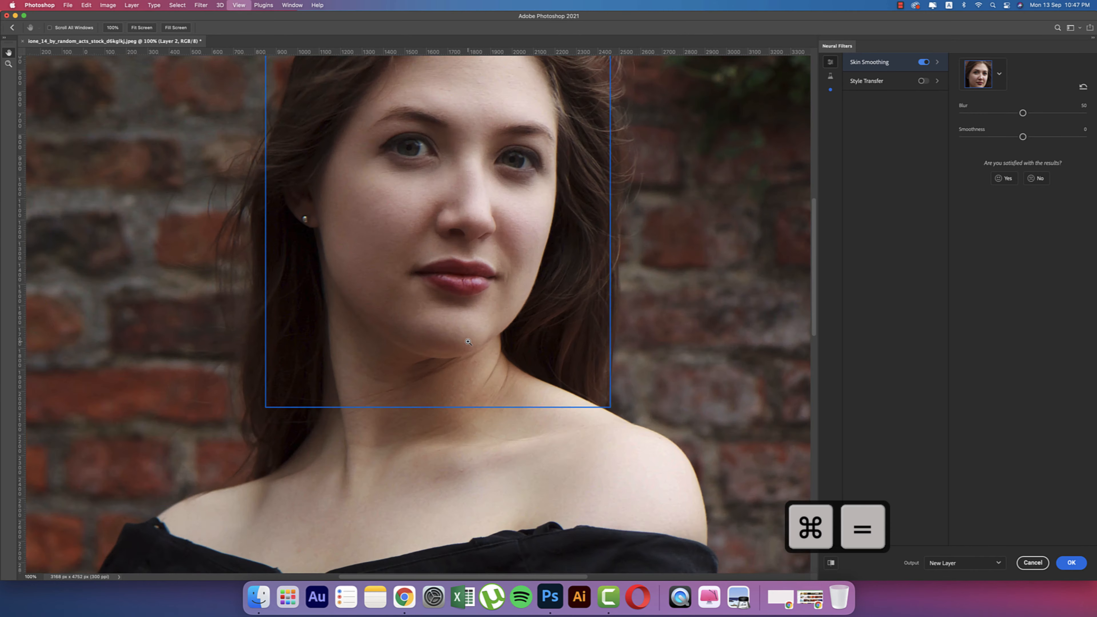
key("super+minus")
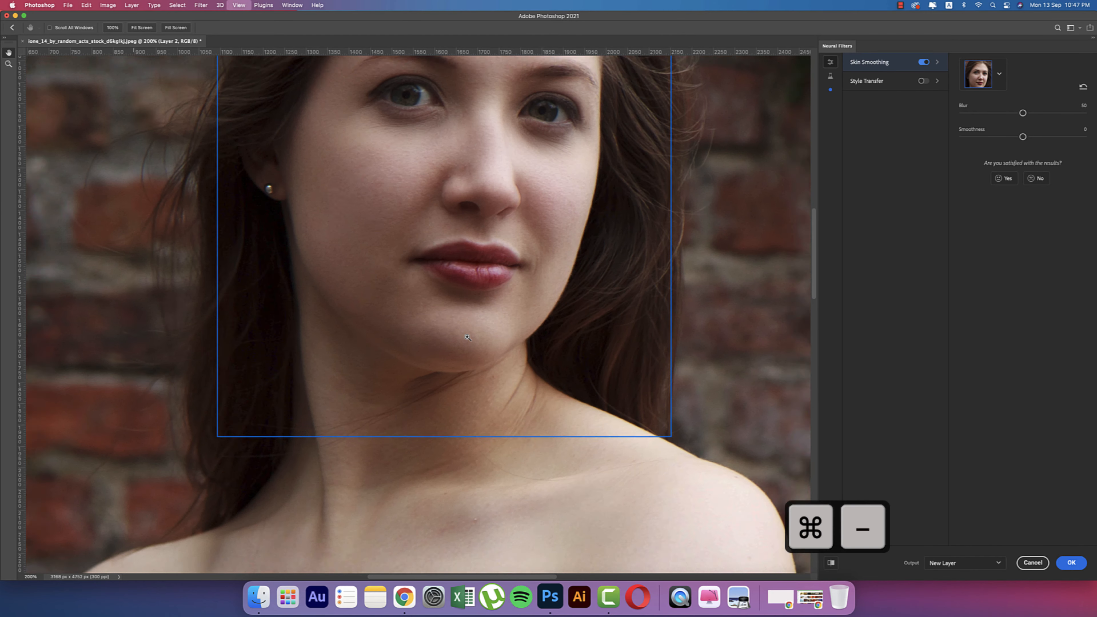
left_click(1051, 114)
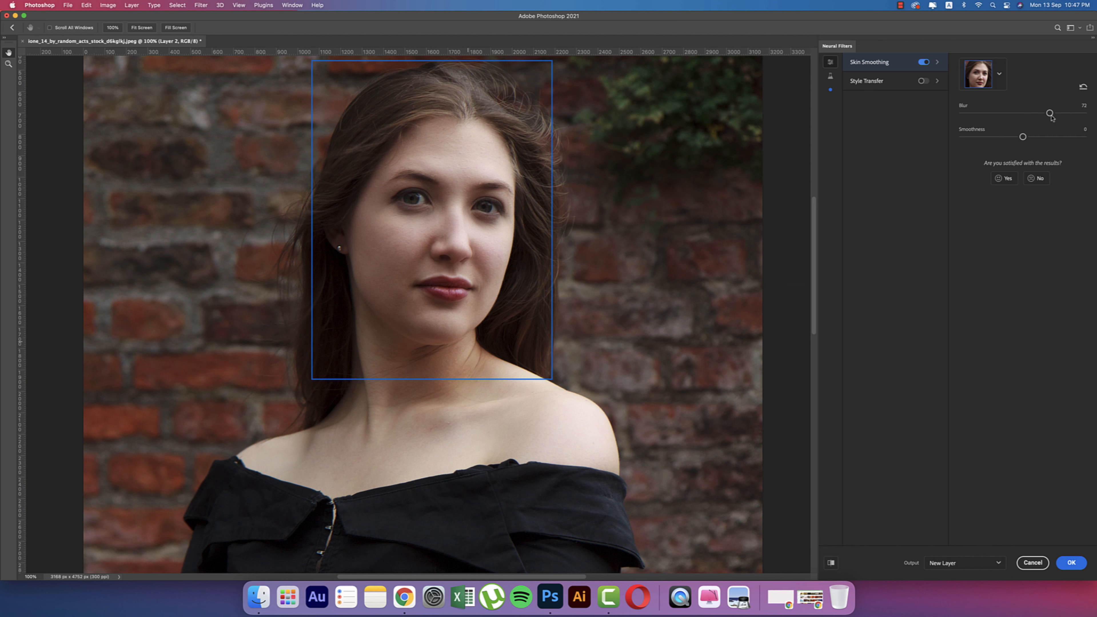
left_click_drag(1052, 117, 1062, 116)
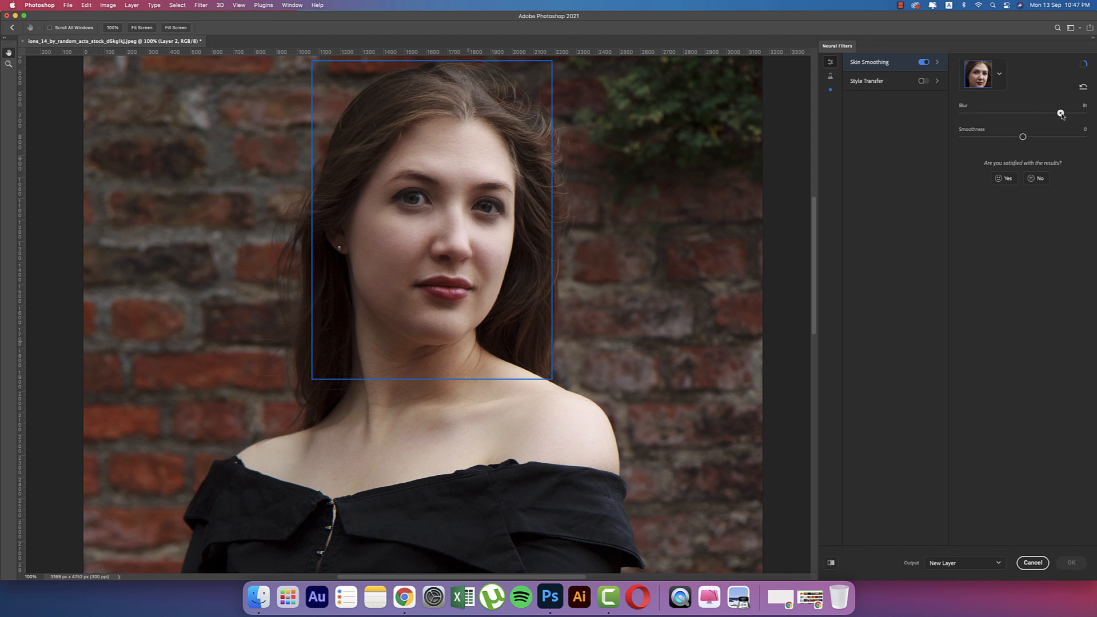
left_click(1063, 137)
- Apply the skin smoothing, merge Layer 1 into Layer 2, then select the Move tool and fit the view
left_click(1071, 563)
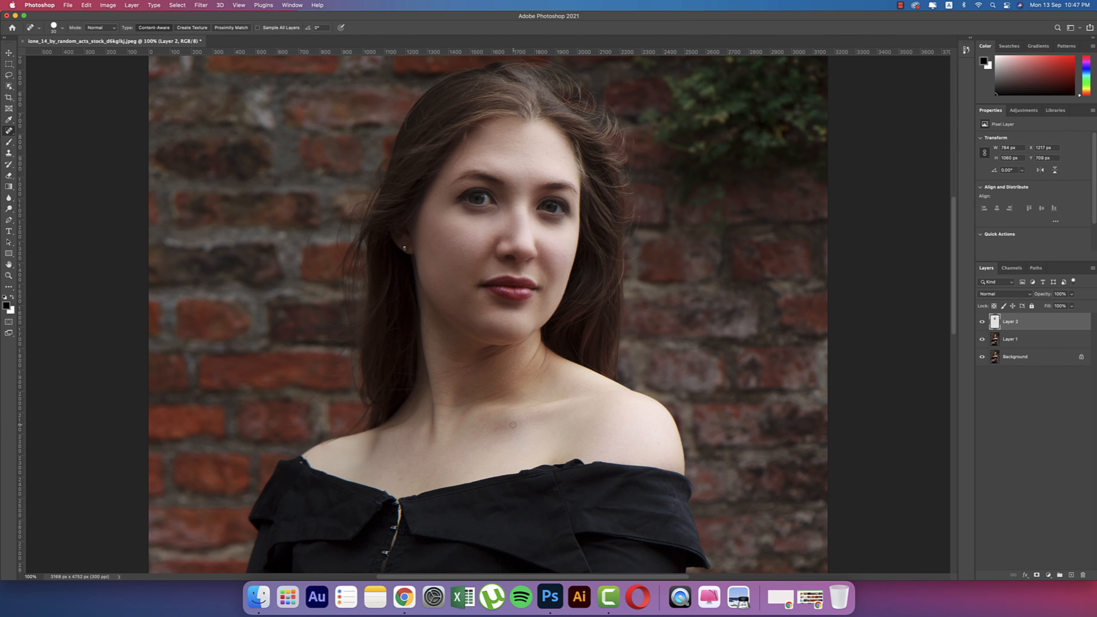
left_click(1025, 341)
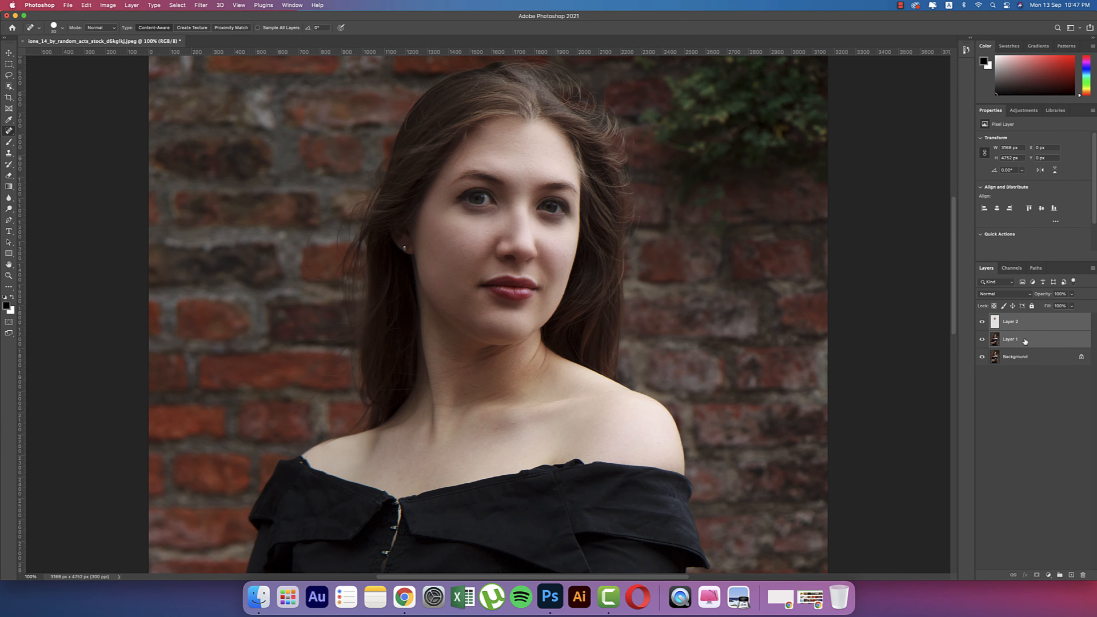
key("super+e")
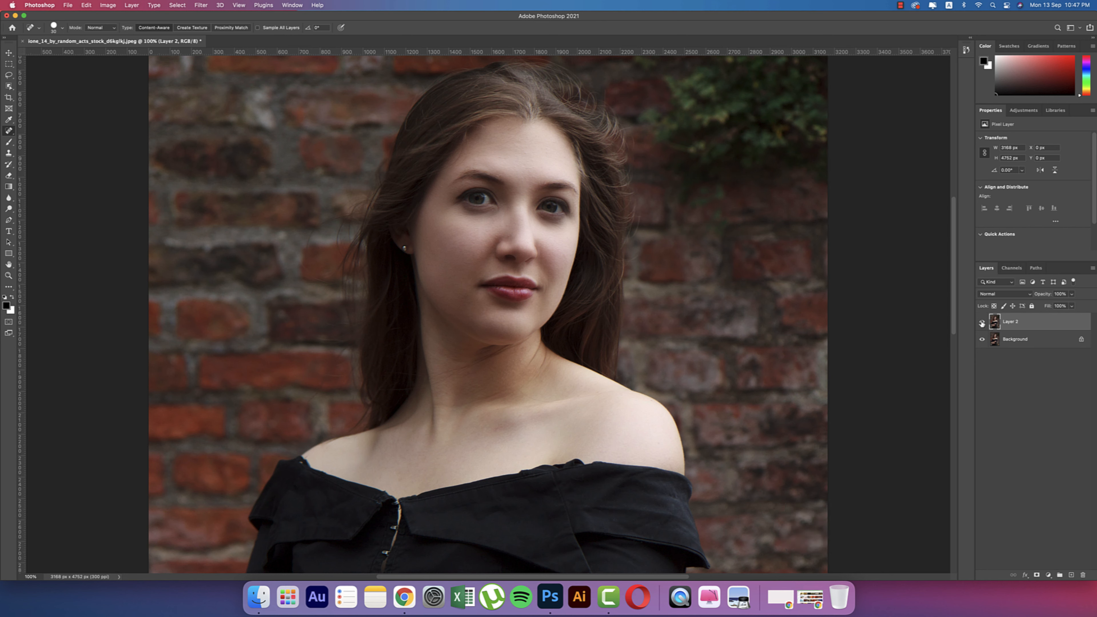
left_click(8, 54)
key("super+0")
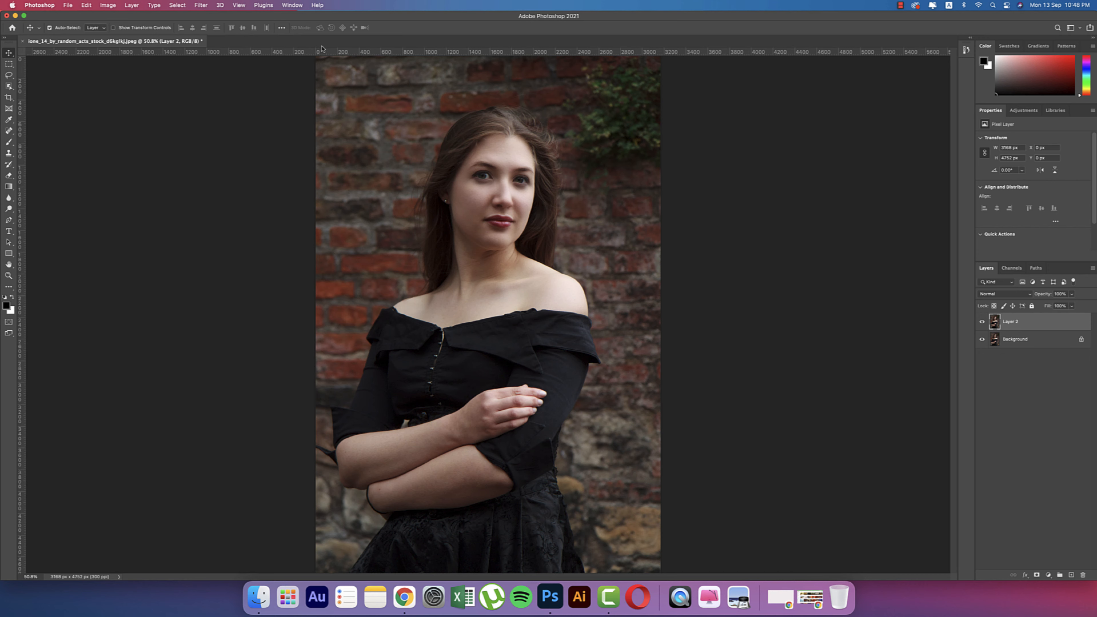
- In the Camera Raw filter, cool the white balance slightly, lower Contrast, and lift Shadows and Blacks to +25
left_click(207, 5)
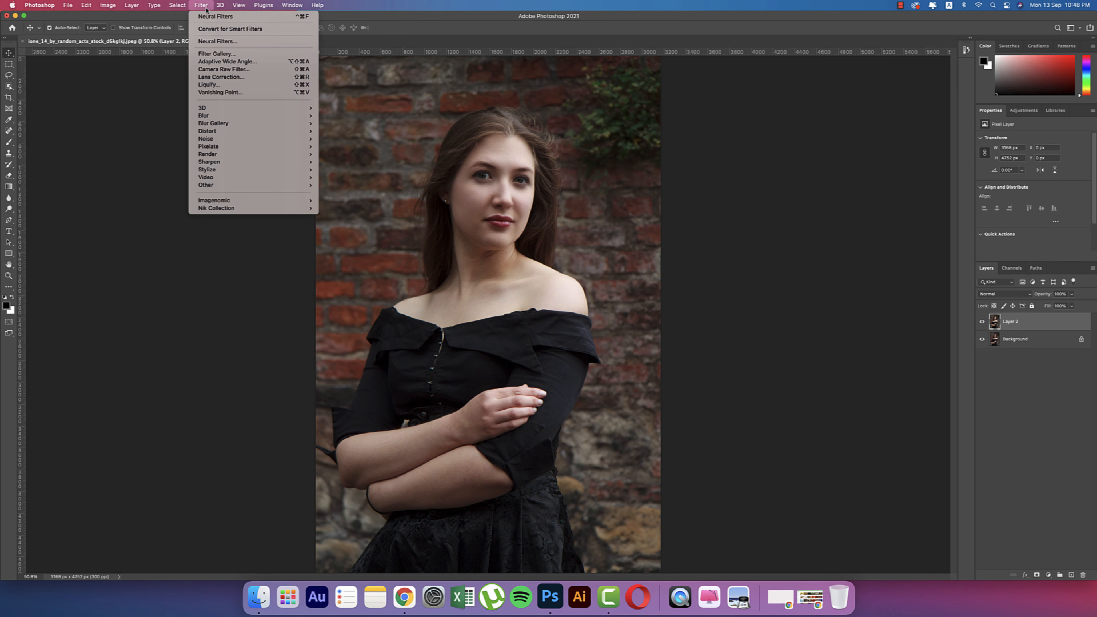
left_click(218, 70)
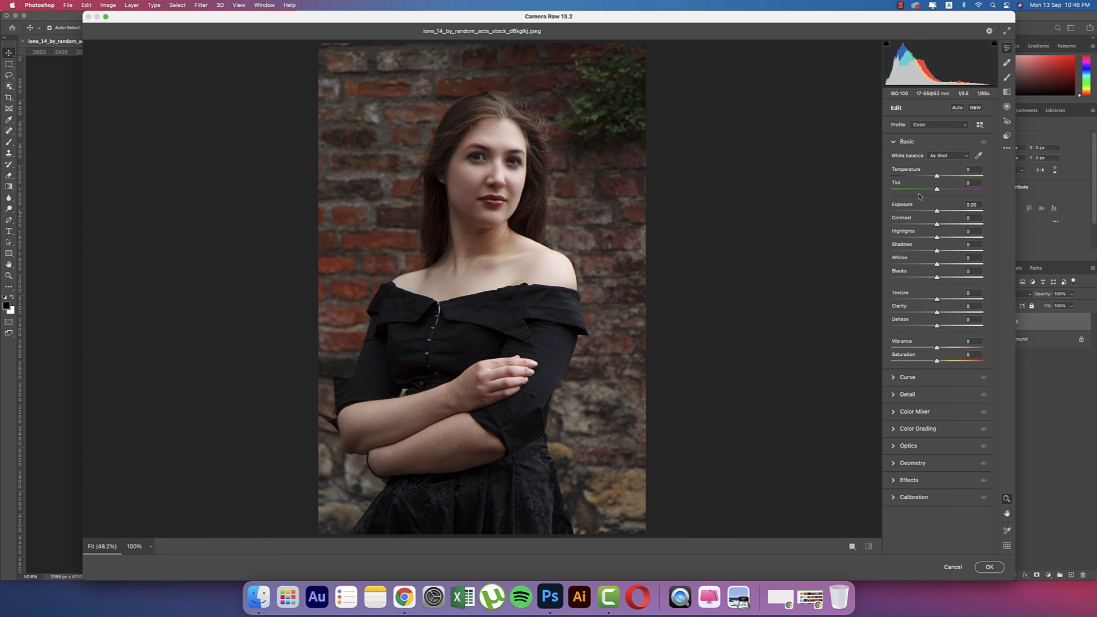
left_click_drag(935, 179, 935, 179)
left_click(947, 252)
left_click_drag(938, 225, 920, 225)
left_click(948, 278)
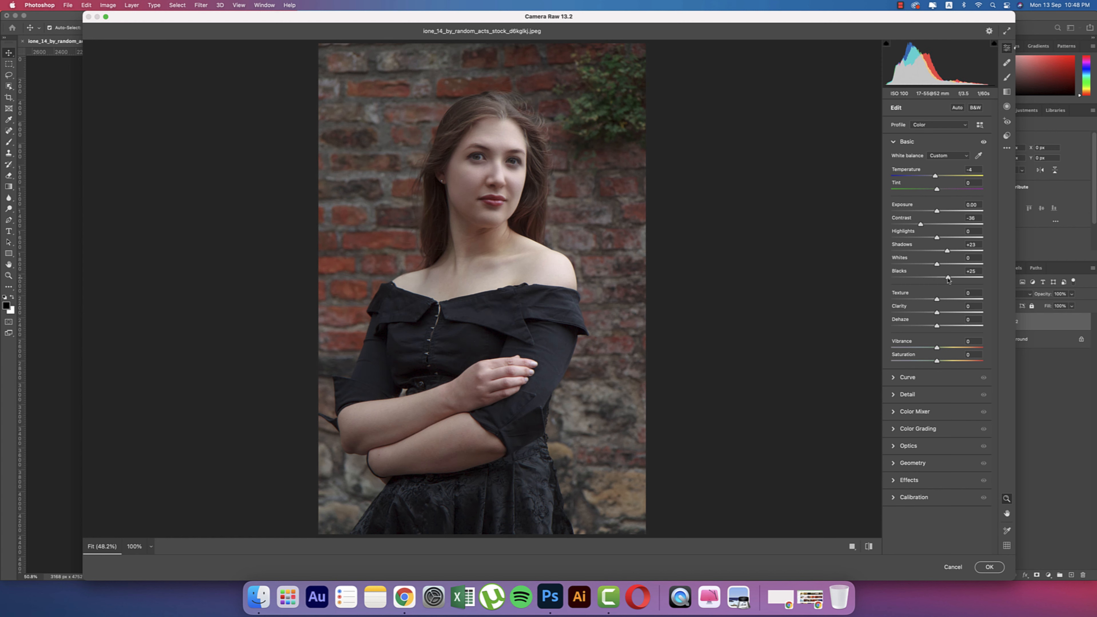
- Add Dehaze +27, pull down Highlights, and raise Vibrance to +10
left_click(947, 326)
left_click_drag(947, 327, 950, 326)
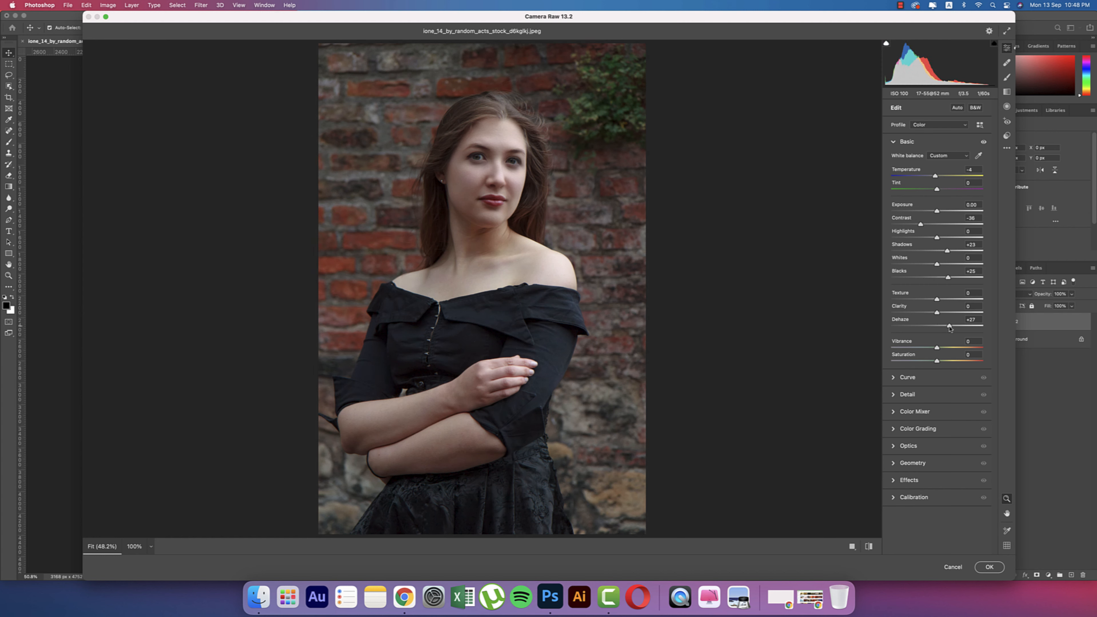
left_click(870, 547)
left_click_drag(936, 237, 947, 267)
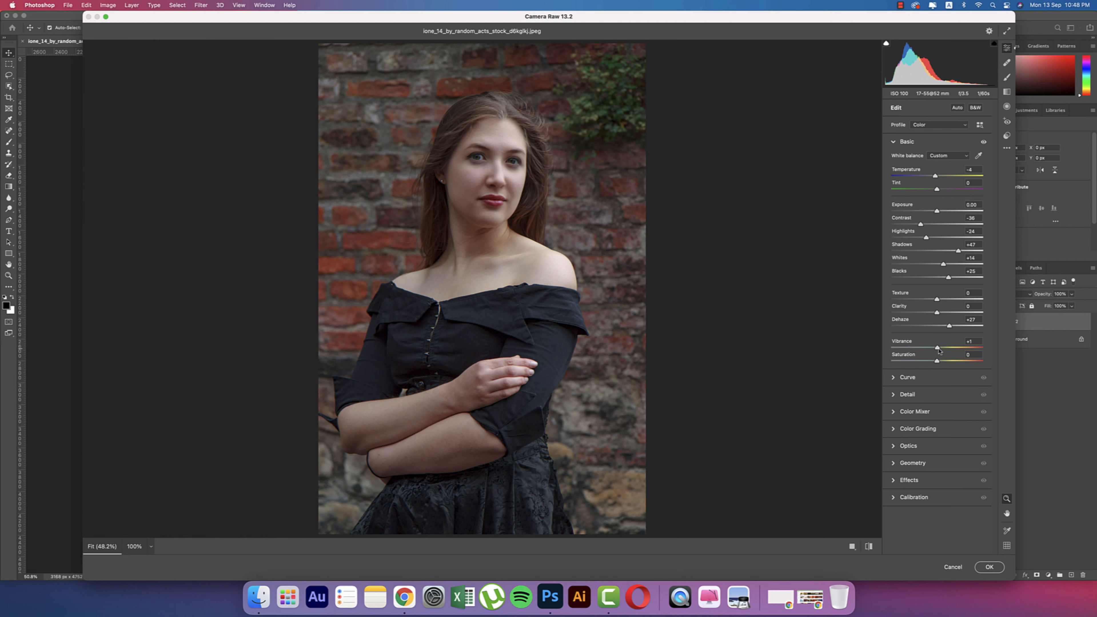
left_click_drag(939, 351, 935, 362)
left_click(893, 143)
- In Color Mixer Luminance, brighten Reds to +22, Oranges to +21 and Yellows to +16
left_click(894, 195)
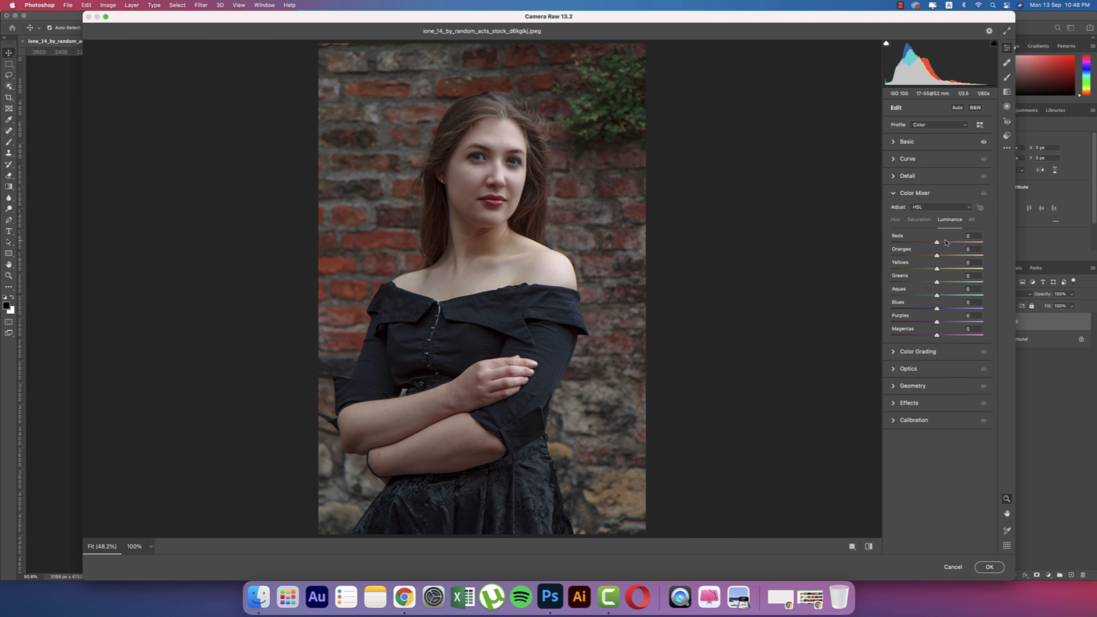
left_click(930, 220)
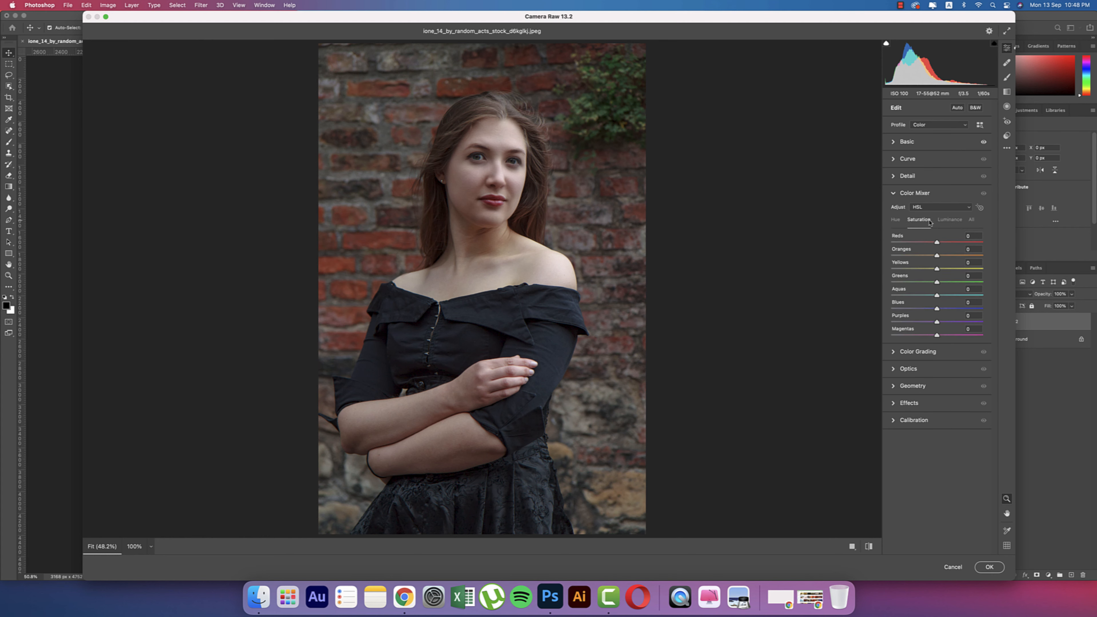
left_click(894, 220)
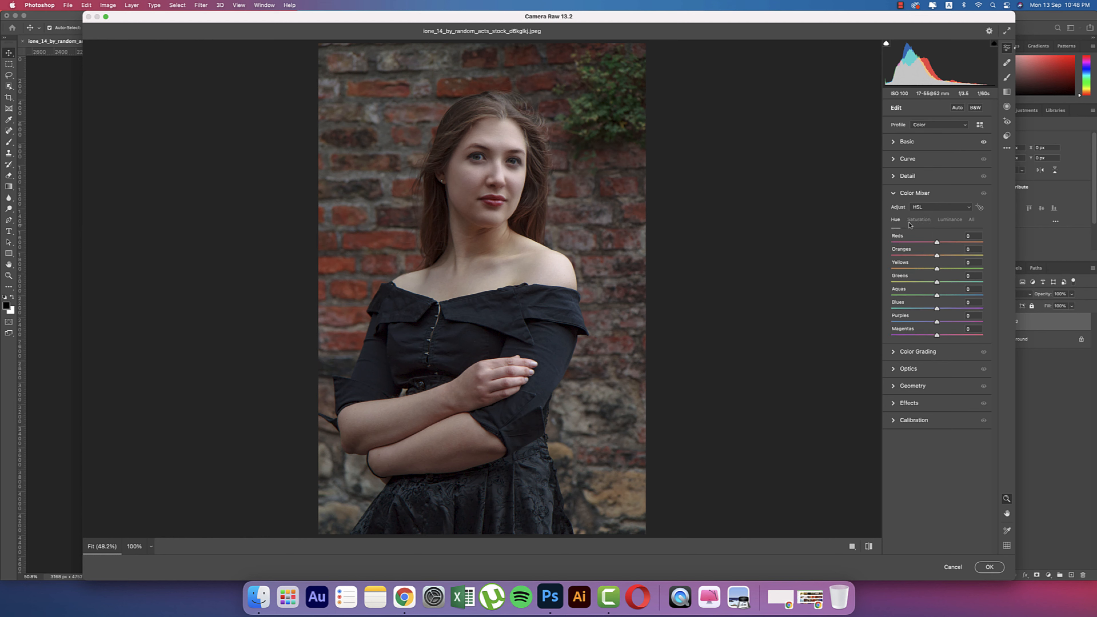
left_click(951, 220)
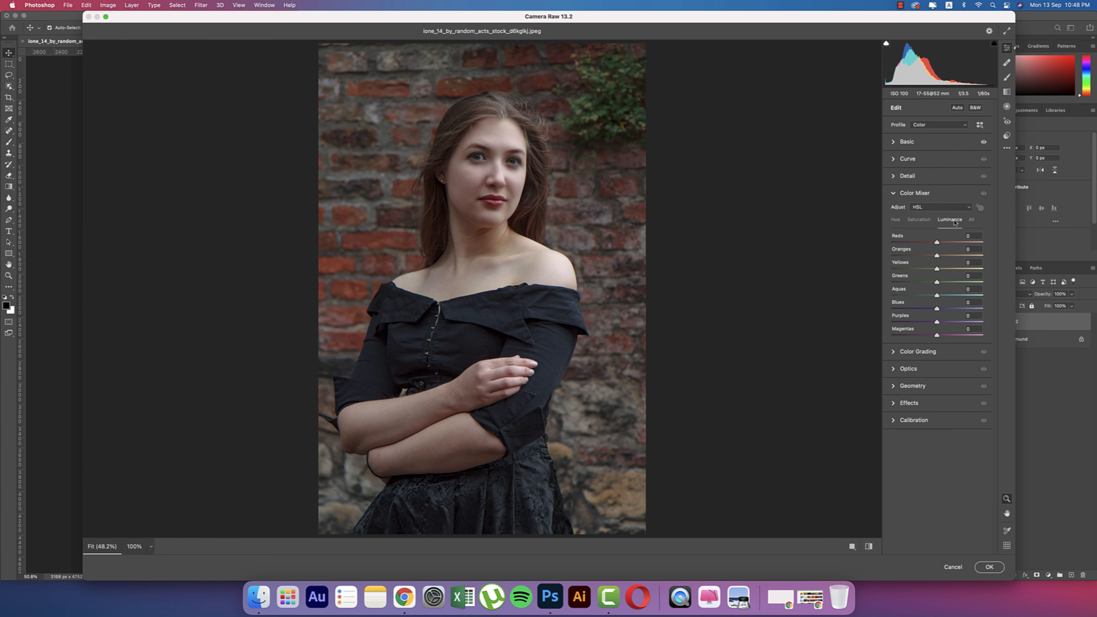
left_click(947, 245)
left_click(946, 255)
left_click(944, 268)
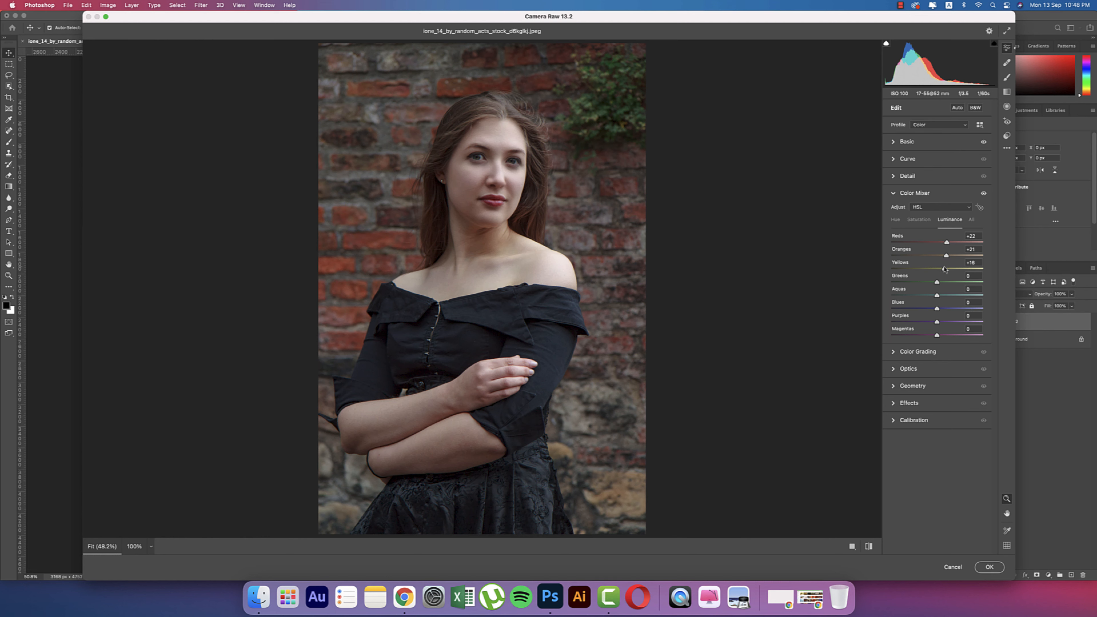
- Shift the Reds hue to +17 and the Greens hue toward +50
left_click(896, 219)
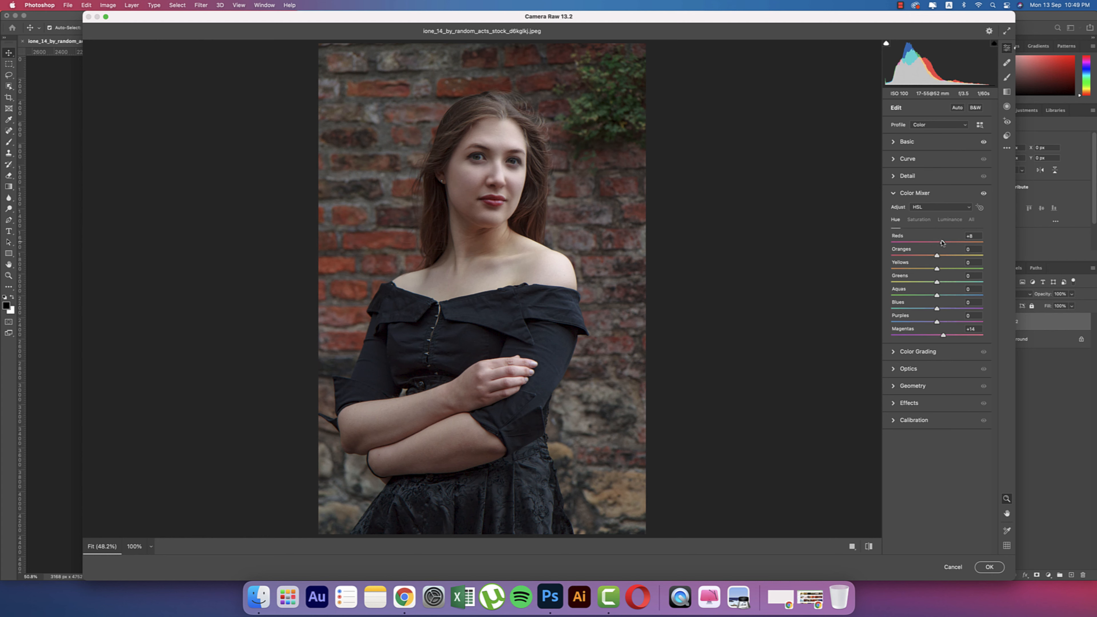
left_click_drag(956, 243, 945, 242)
left_click_drag(936, 284, 925, 313)
- In Color Grading, give the shadows a saturated green tint (hue 134)
left_click(895, 195)
left_click(894, 211)
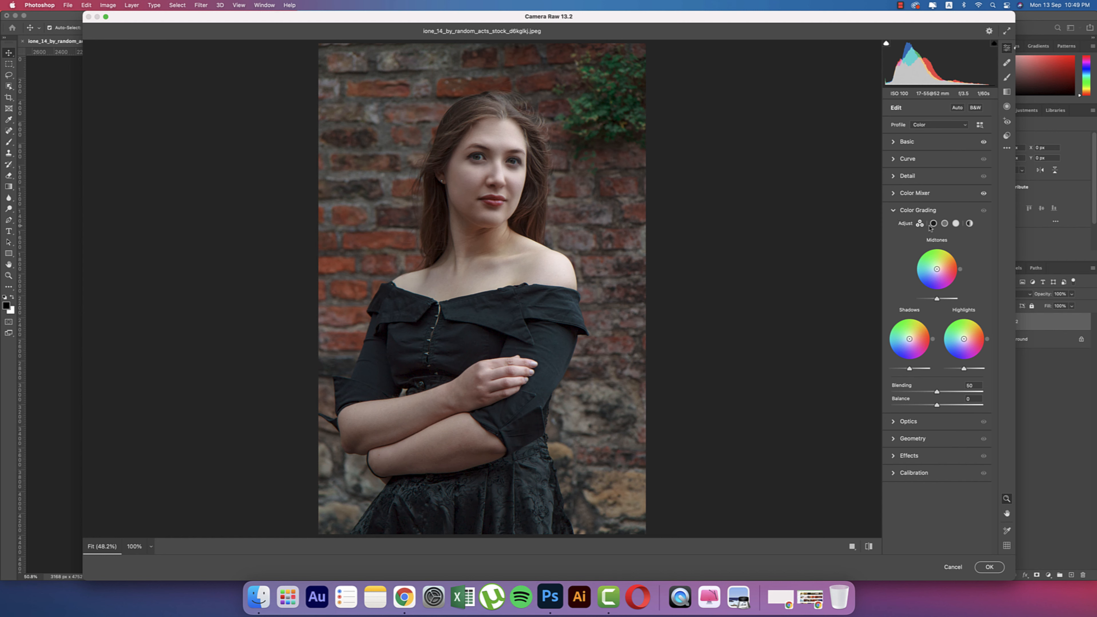
left_click(933, 224)
left_click(946, 225)
left_click(956, 224)
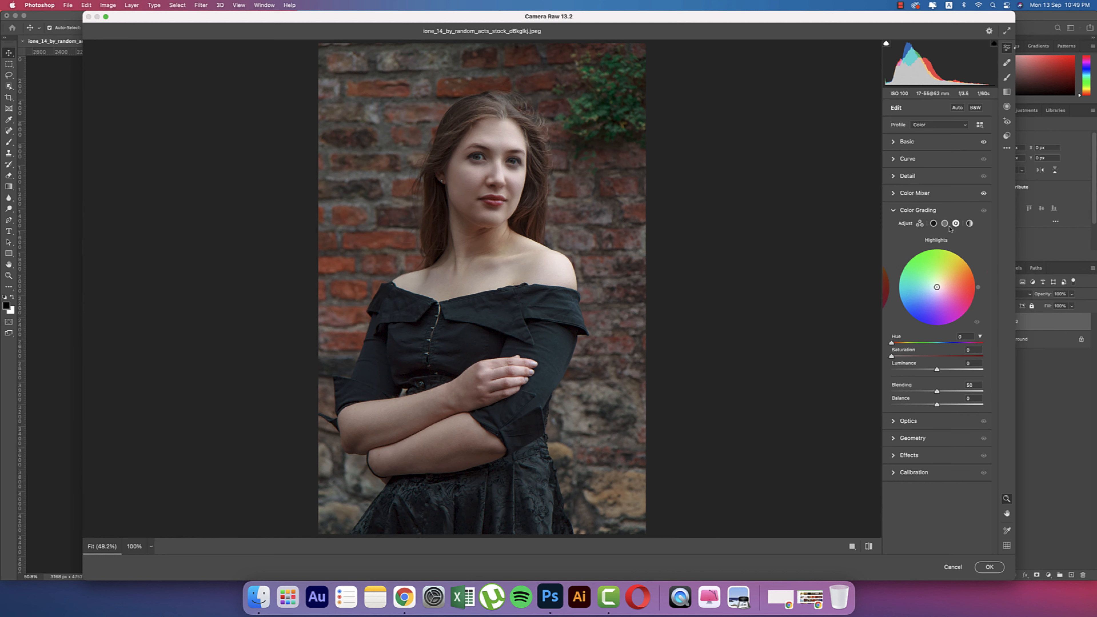
left_click(933, 225)
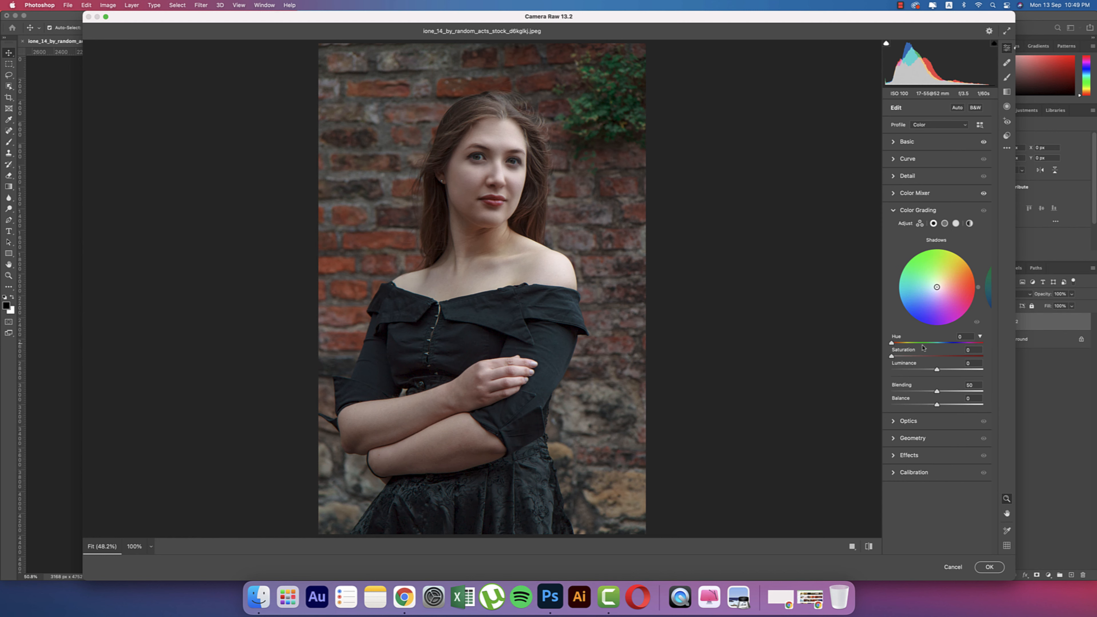
left_click(907, 357)
left_click_drag(892, 343, 925, 346)
- Tint the midtones lightly at hue 199 and the highlights at hue 275, saturation 23
left_click(945, 225)
left_click(900, 357)
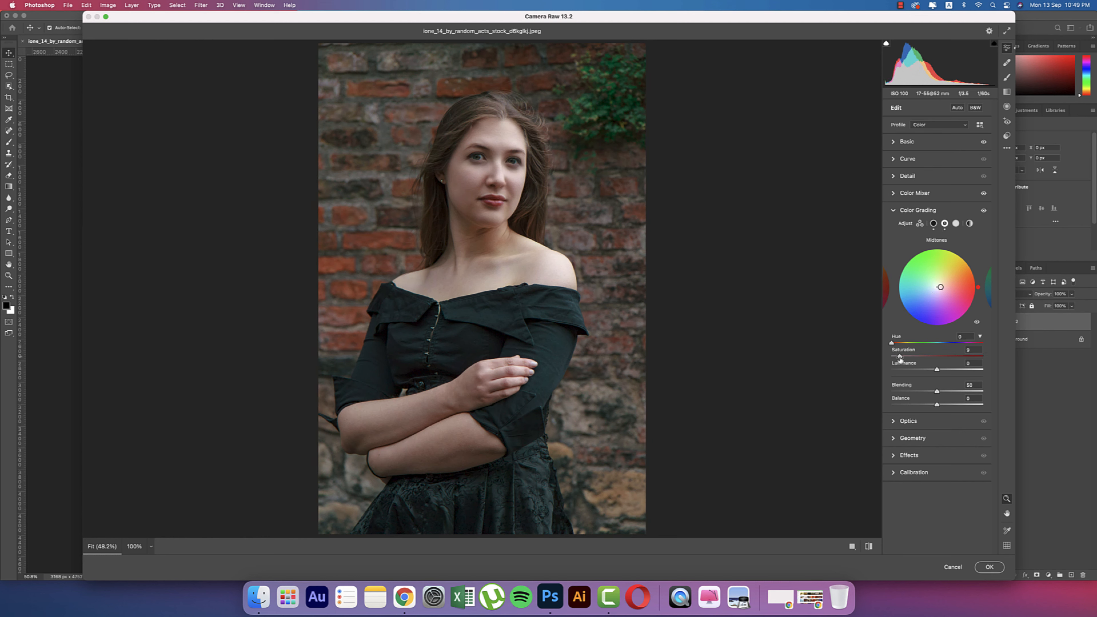
left_click_drag(891, 344, 944, 345)
left_click(956, 224)
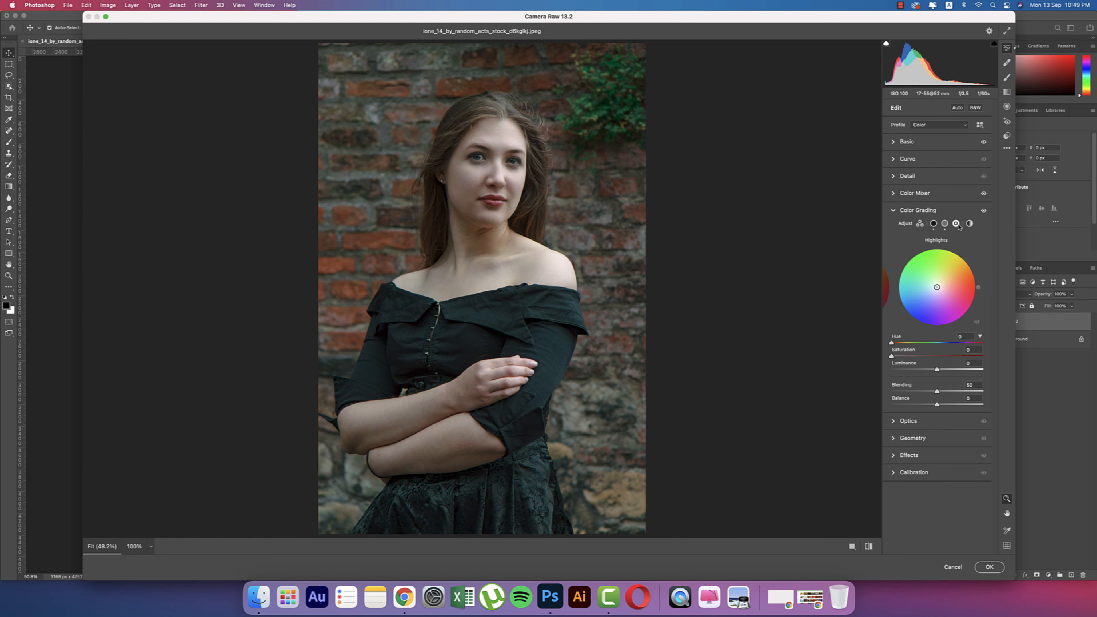
left_click(913, 357)
left_click_drag(892, 343, 960, 344)
left_click(894, 211)
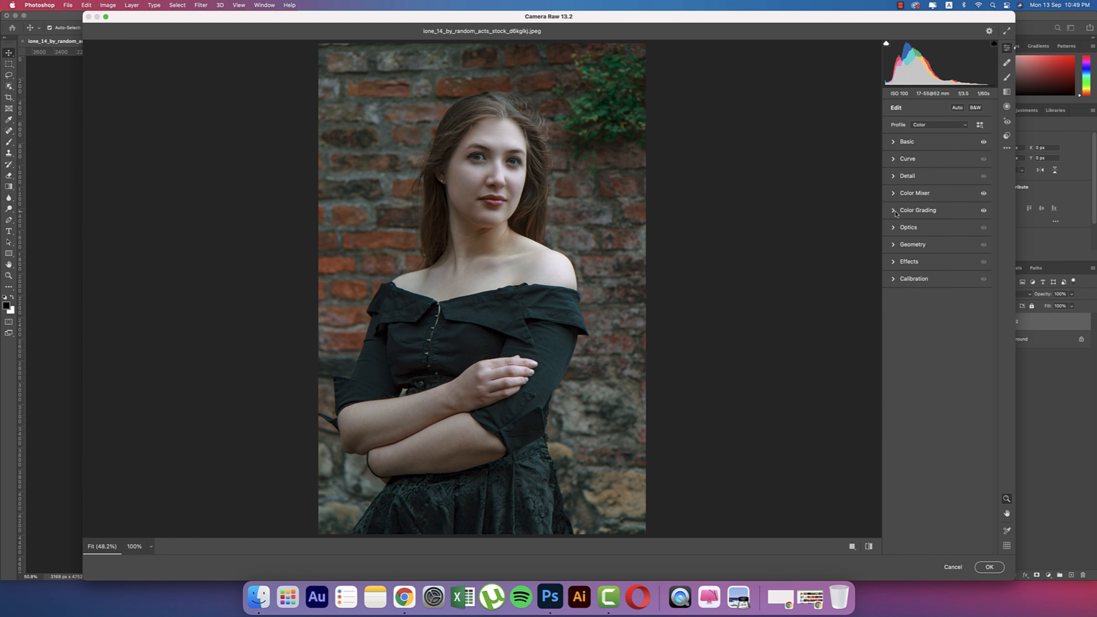
- Set Calibration Blue Primary Hue -75, Green Hue +25/Saturation -46, Red Hue +41/Saturation +31
left_click(893, 280)
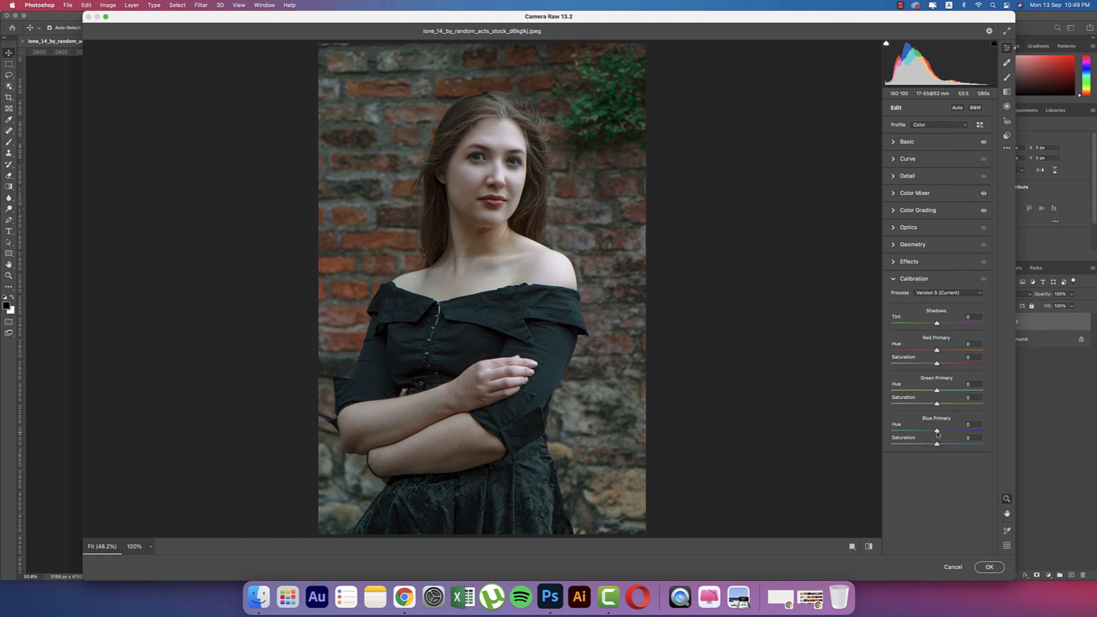
left_click_drag(936, 431, 904, 432)
left_click_drag(937, 391, 916, 404)
left_click_drag(937, 351, 952, 367)
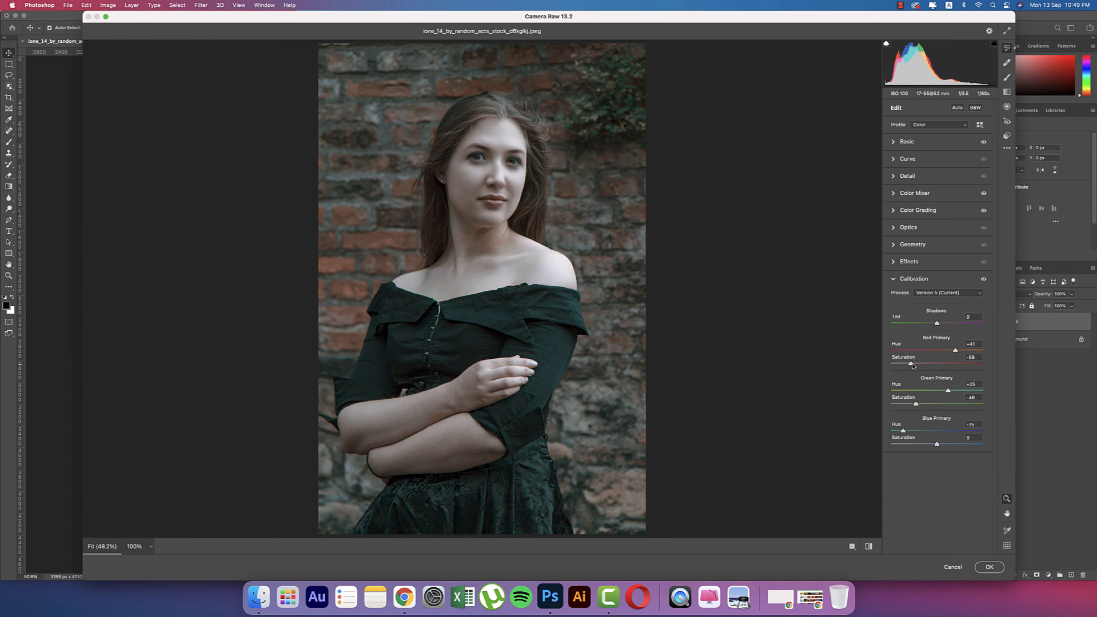
left_click(870, 546)
left_click(871, 548)
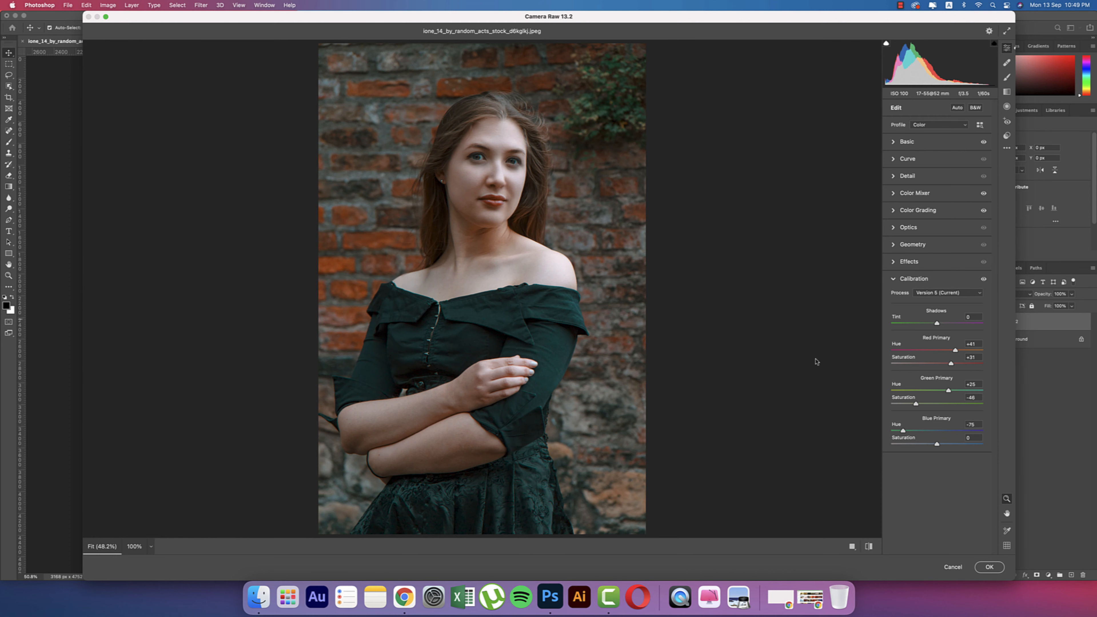
left_click(1007, 147)
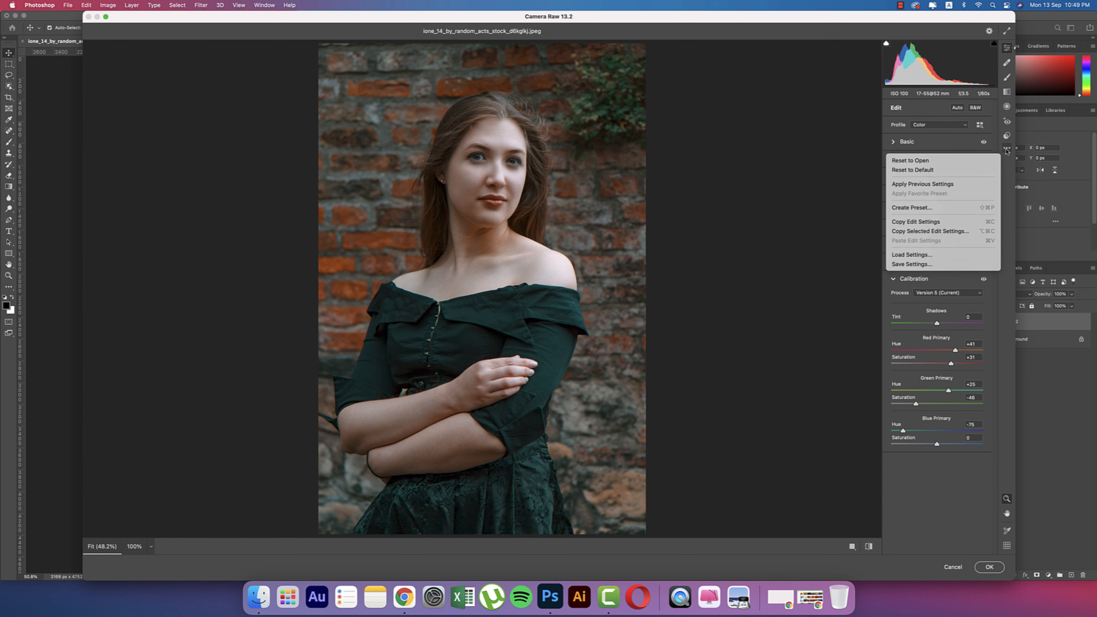
- Save the Camera Raw settings as Untitled.xmp in TUTORIAL ENG 2021 > 13-9-21, then apply the filter
left_click(906, 264)
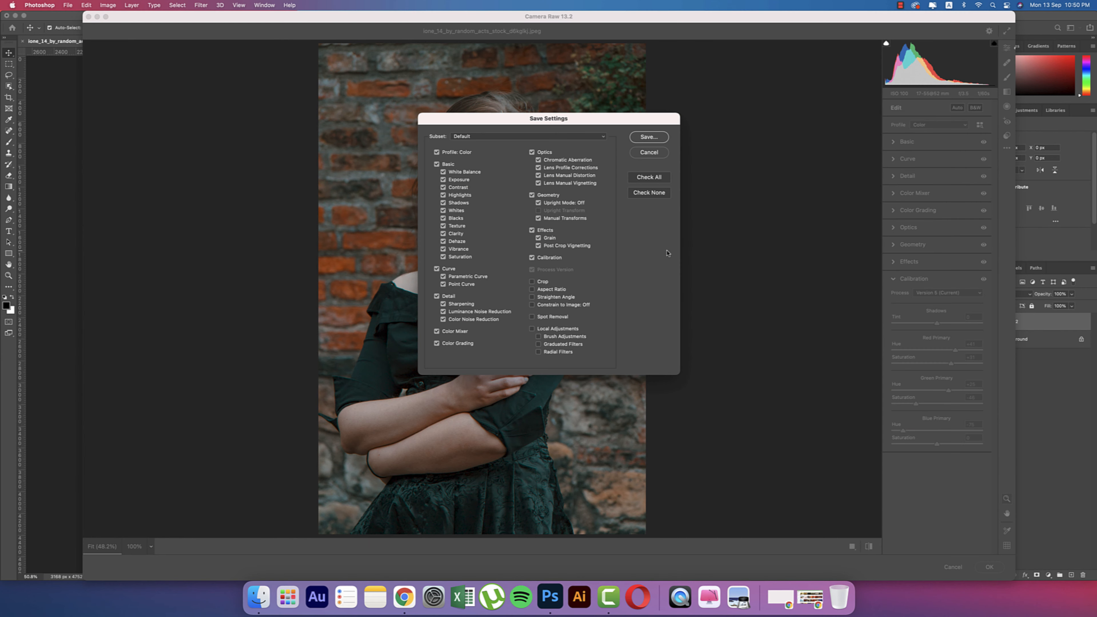
left_click(649, 137)
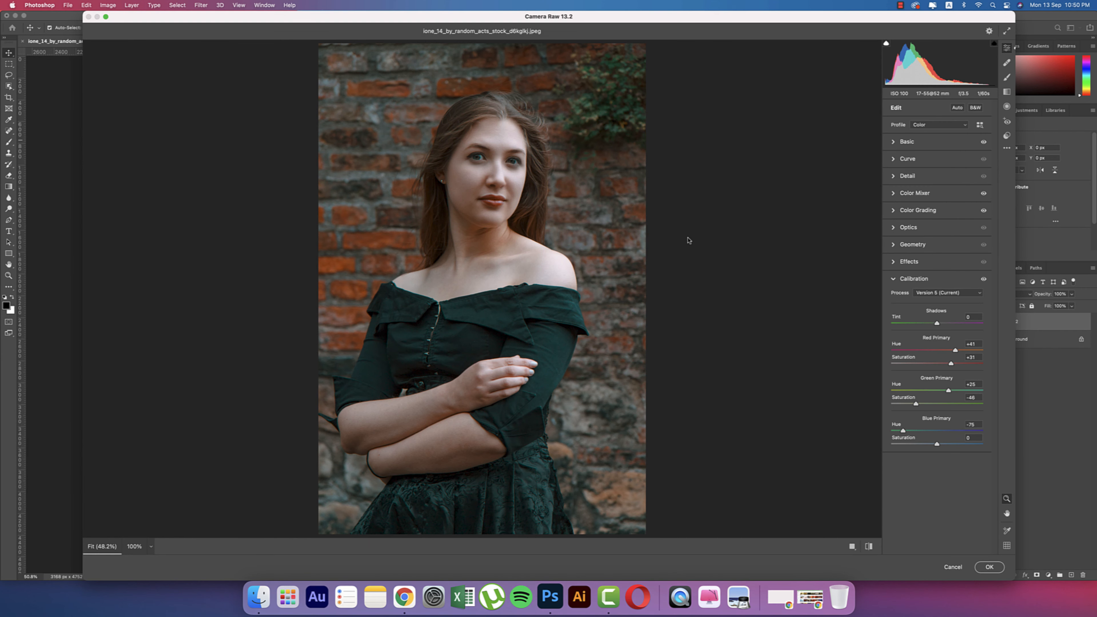
left_click(170, 194)
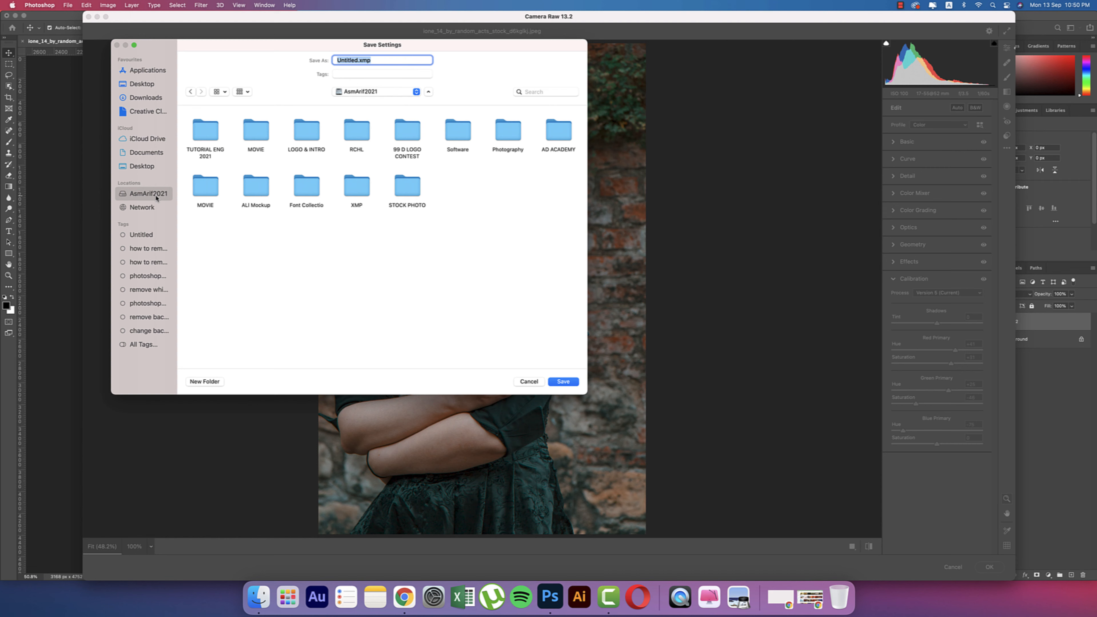
double_click(204, 150)
left_click(203, 134)
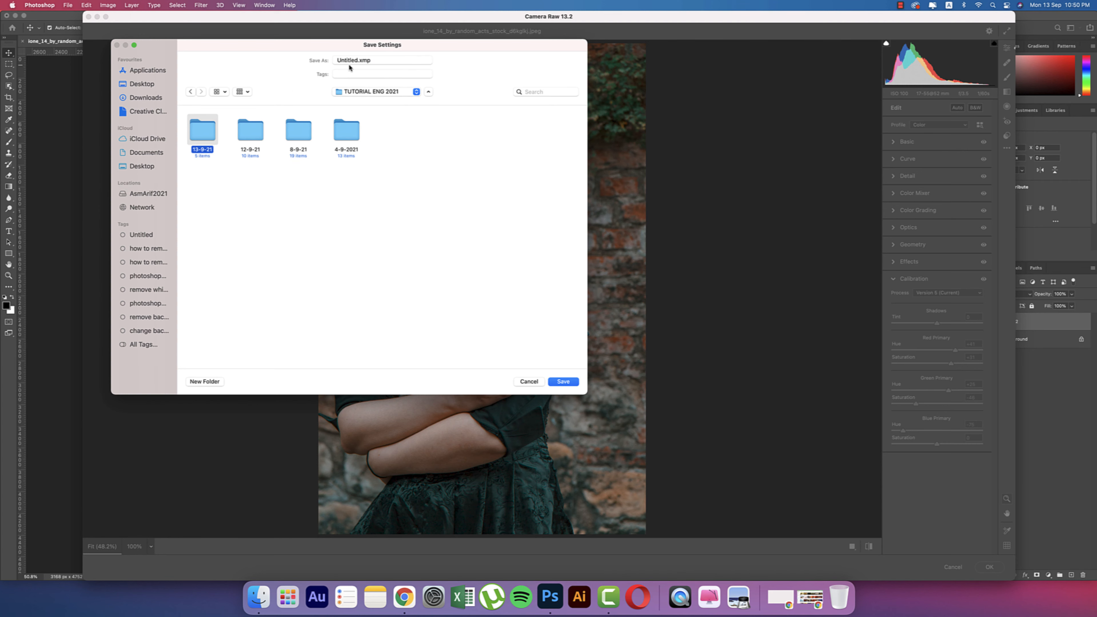
key("Return")
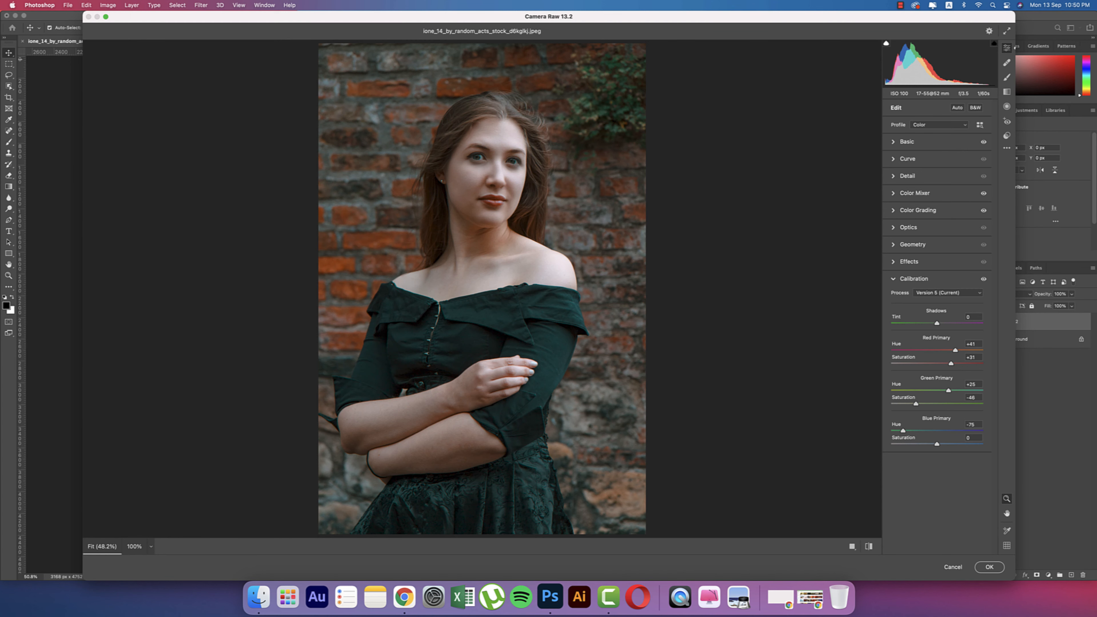
left_click(989, 567)
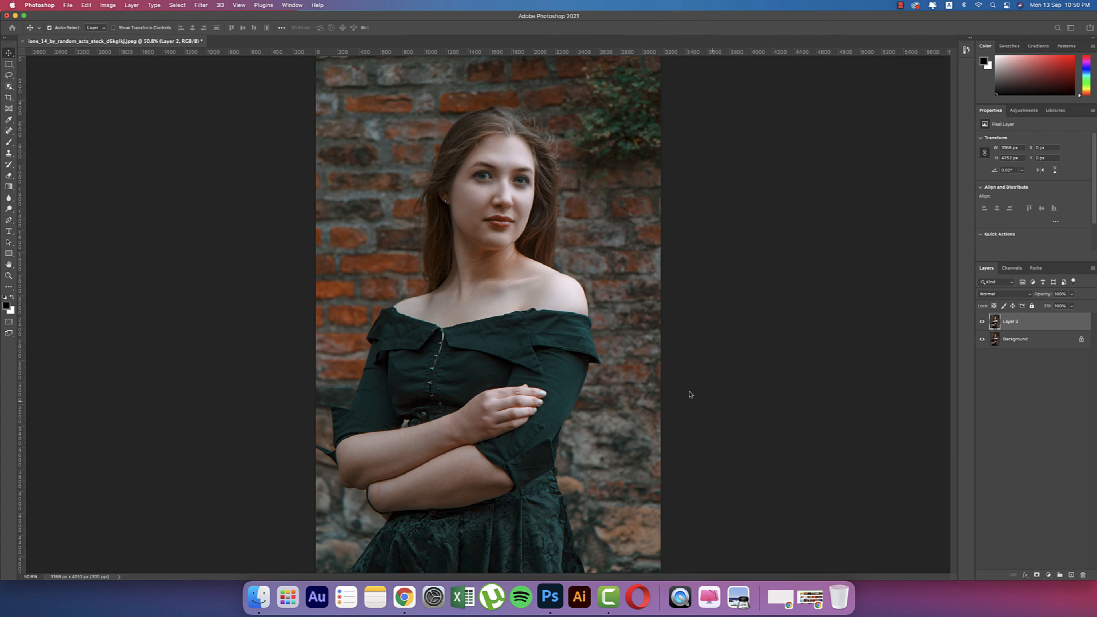
- Compare the graded layer against the original, then add a Curves 1 S-curve for more contrast
left_click(982, 322)
left_click(982, 322)
left_click(1048, 576)
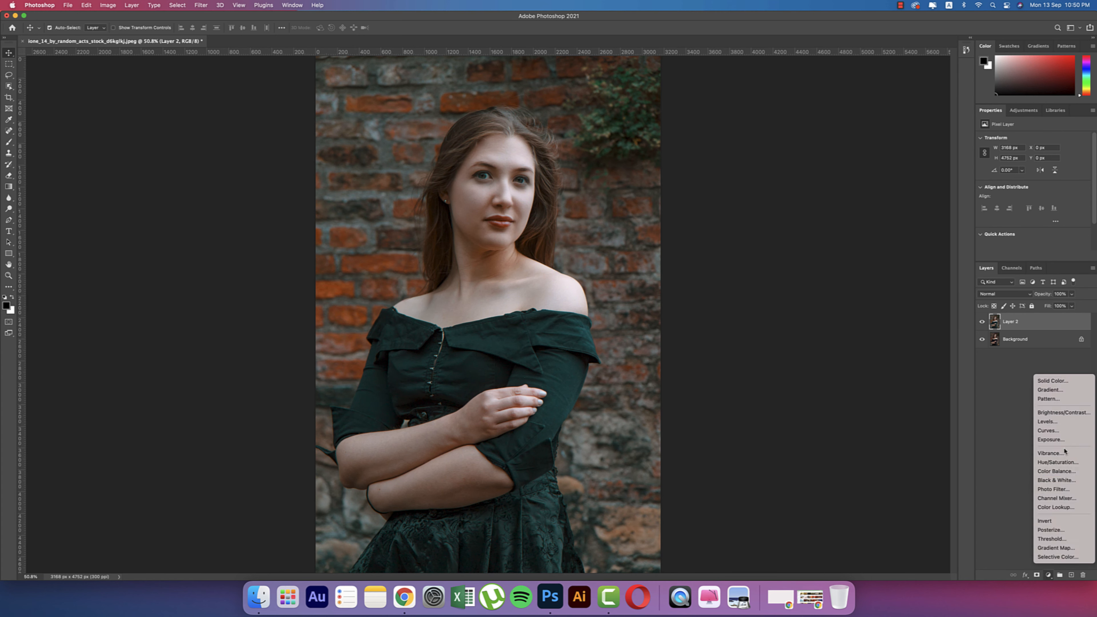
left_click(1063, 432)
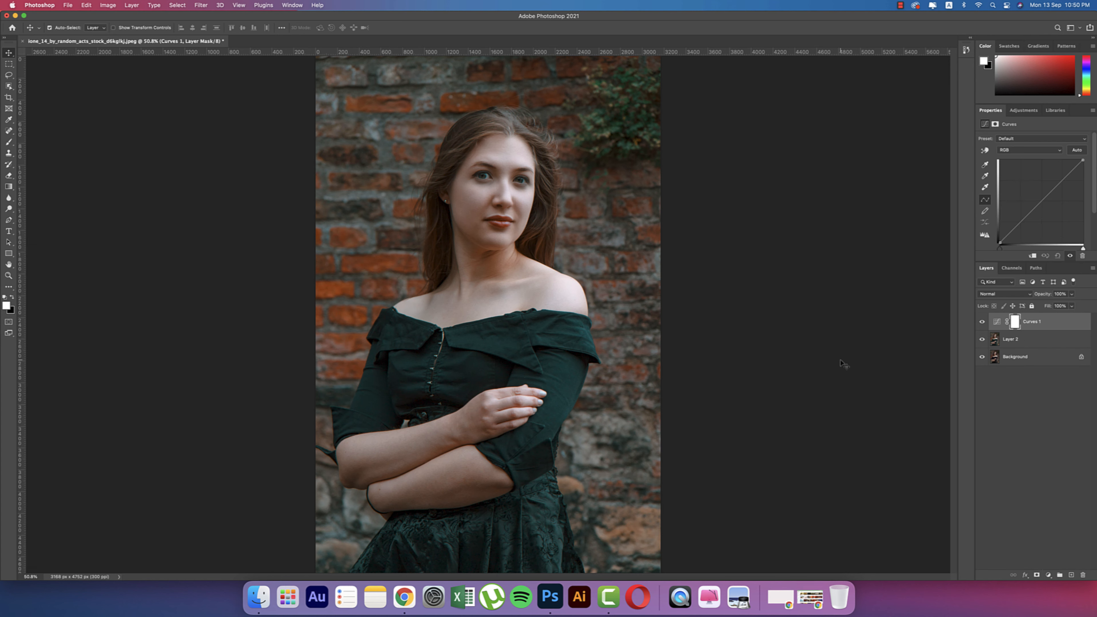
left_click(1014, 227)
left_click(1052, 193)
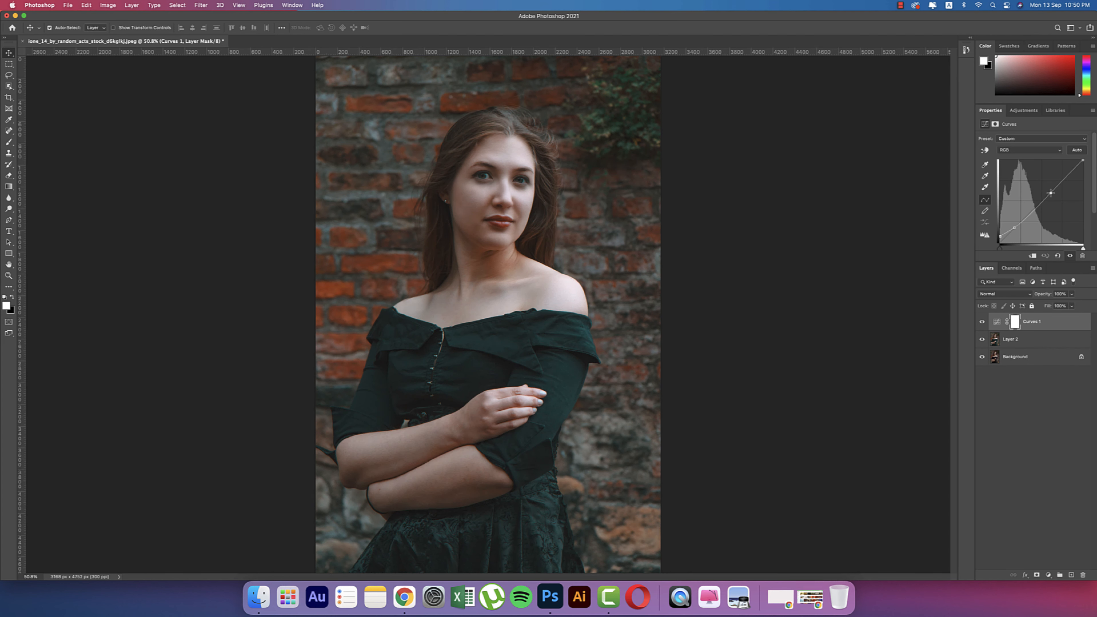
- Convert Curves 1 and Layer 2 together into a single smart object
left_click(1046, 326)
left_click(1047, 342)
right_click(1047, 342)
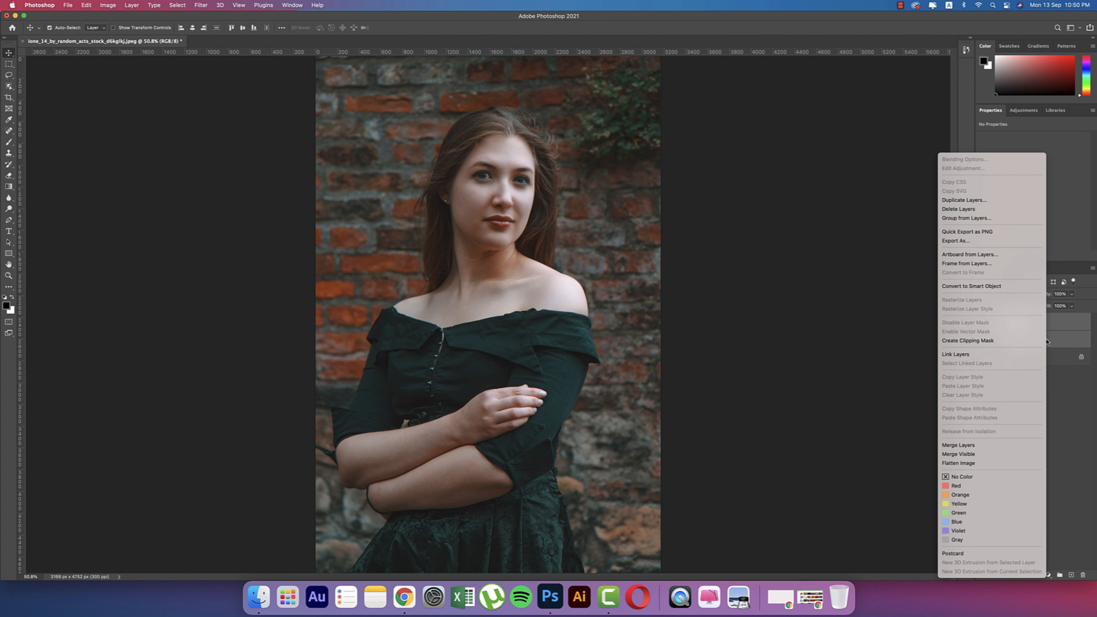
left_click(948, 287)
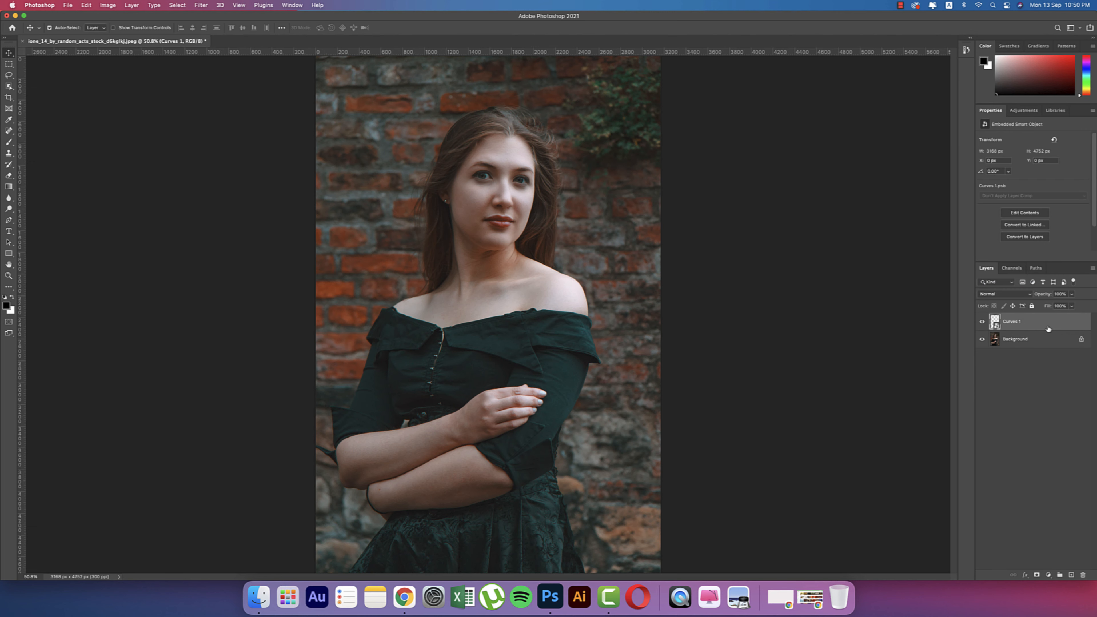
left_click(201, 4)
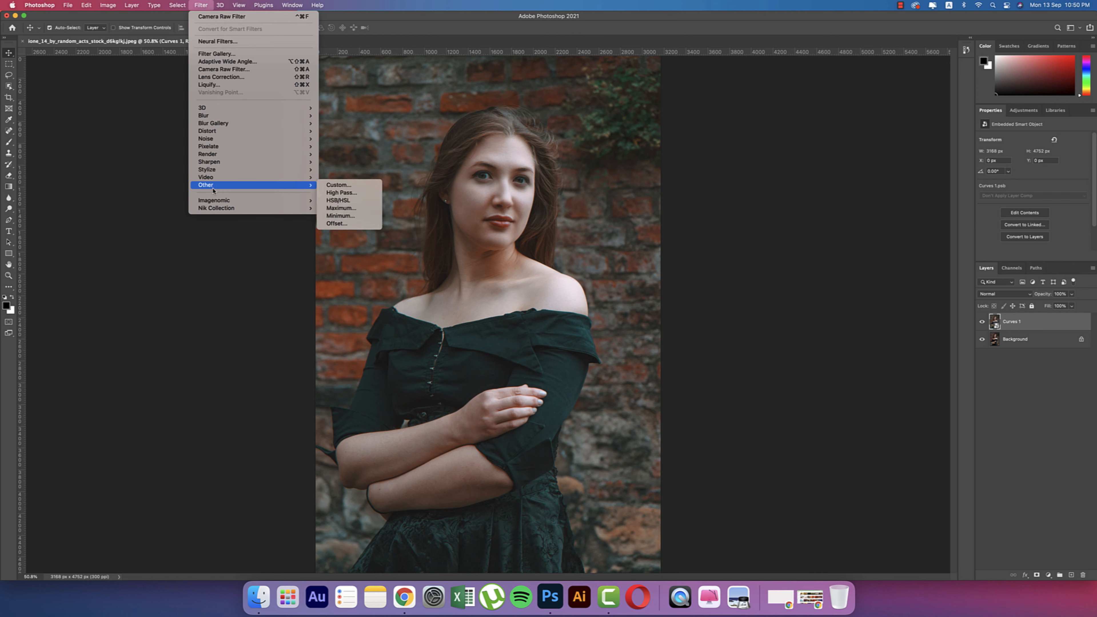
- Apply Color Efex Pro 4 Cross Processing with method L02 as a smart filter on Curves 1
mouse_move(222, 211)
left_click(346, 216)
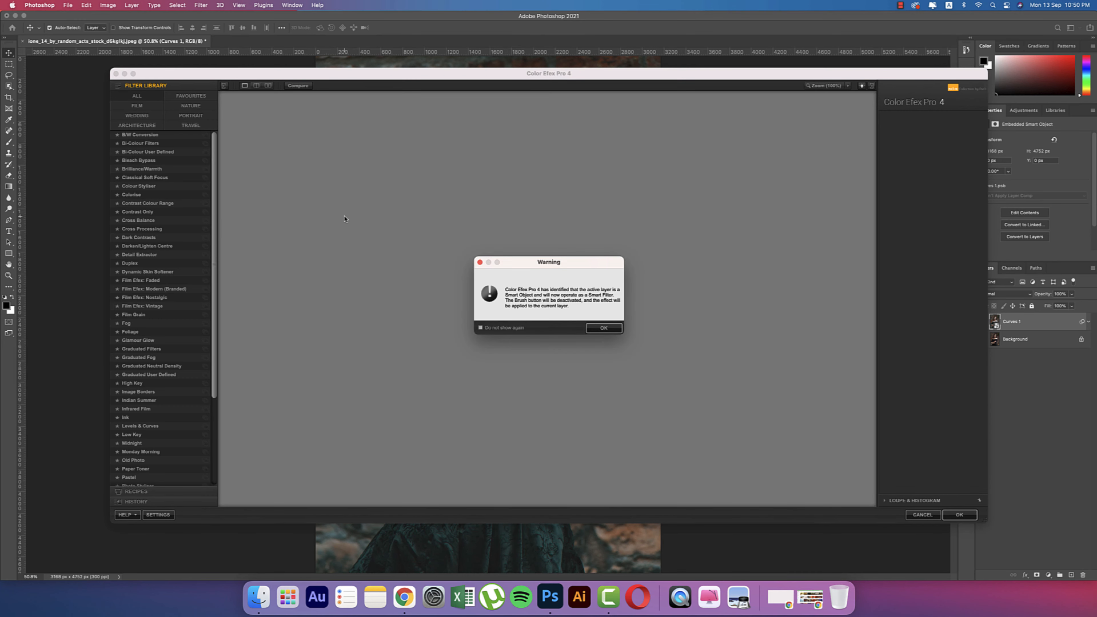
left_click(597, 331)
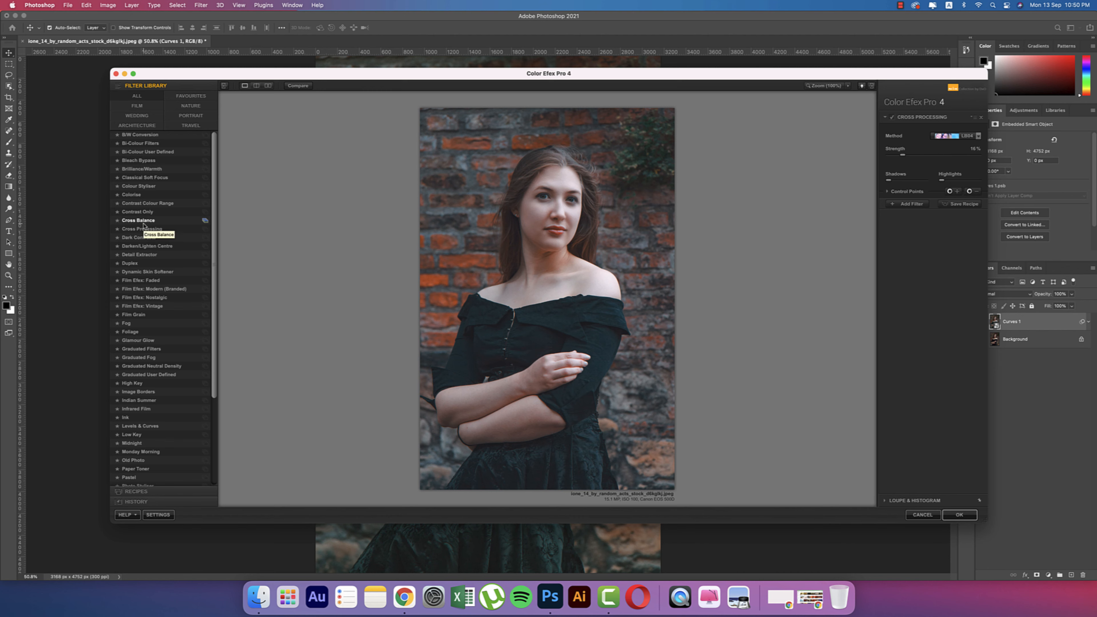
left_click(142, 229)
left_click(941, 137)
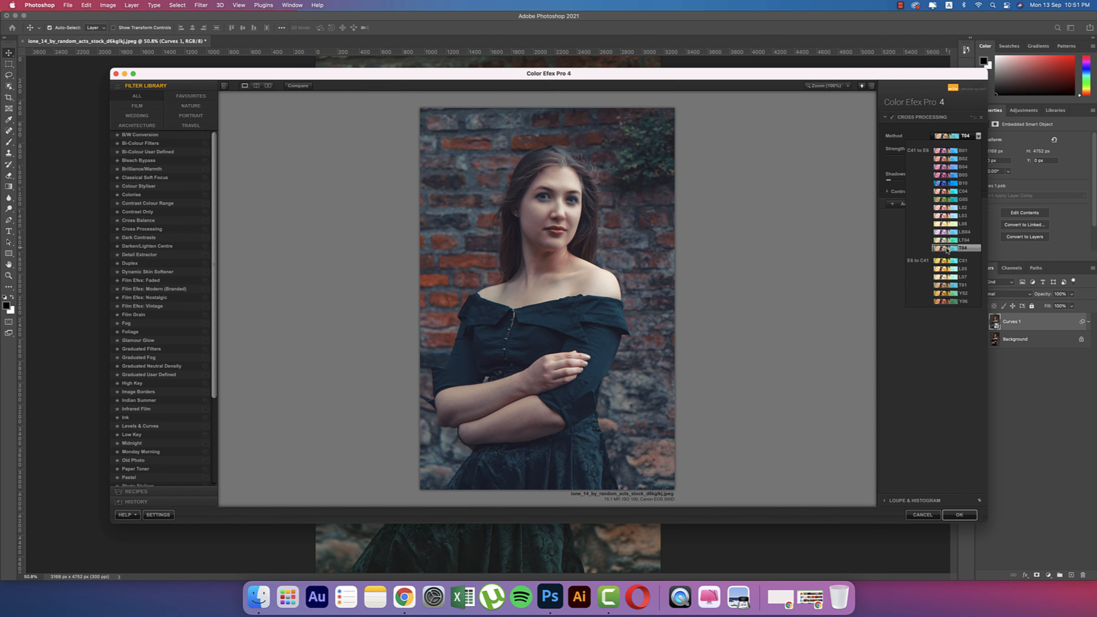
left_click(947, 210)
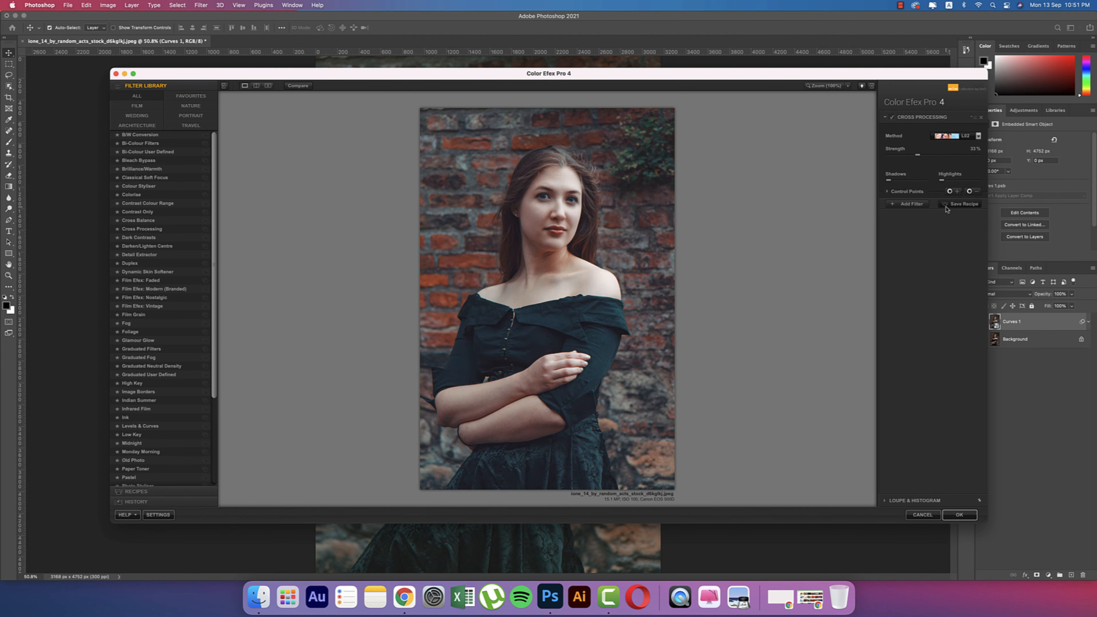
left_click(959, 523)
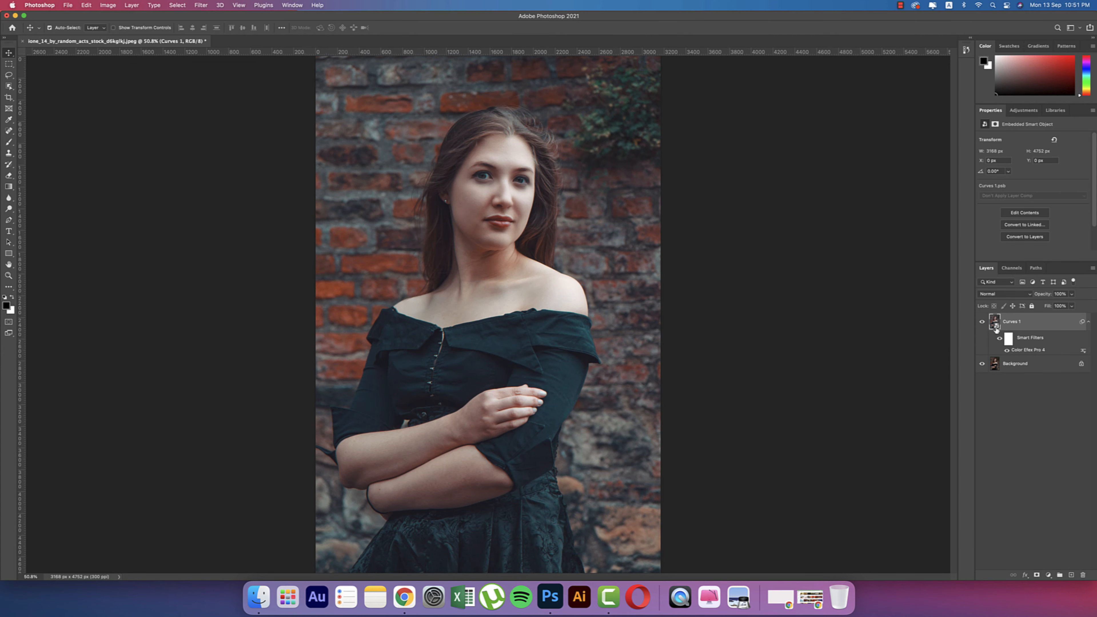
left_click(982, 322)
left_click(982, 322)
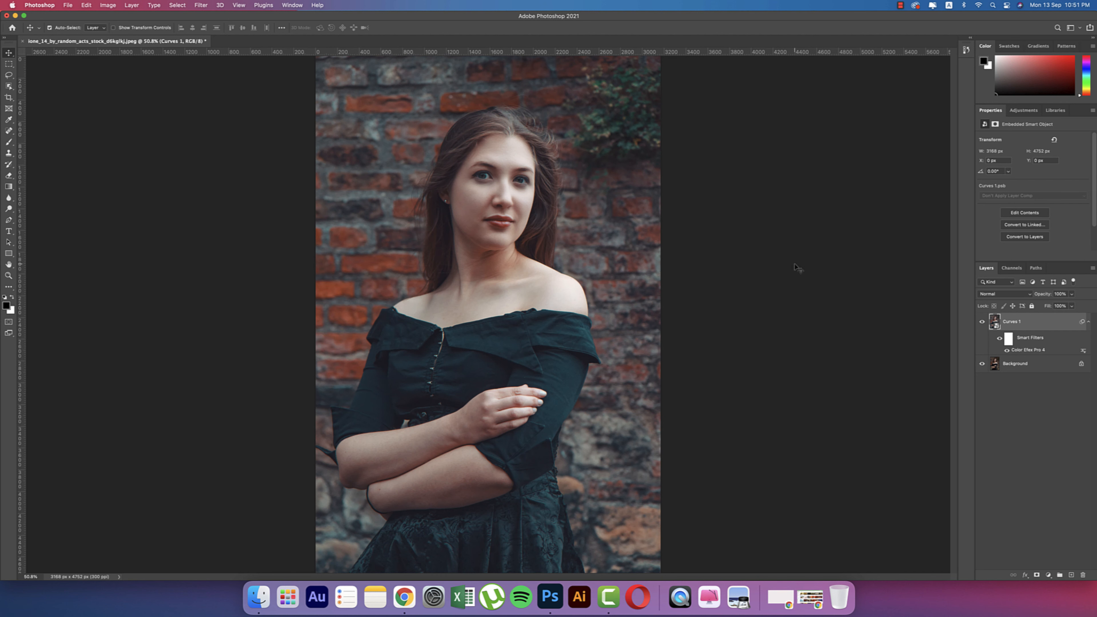